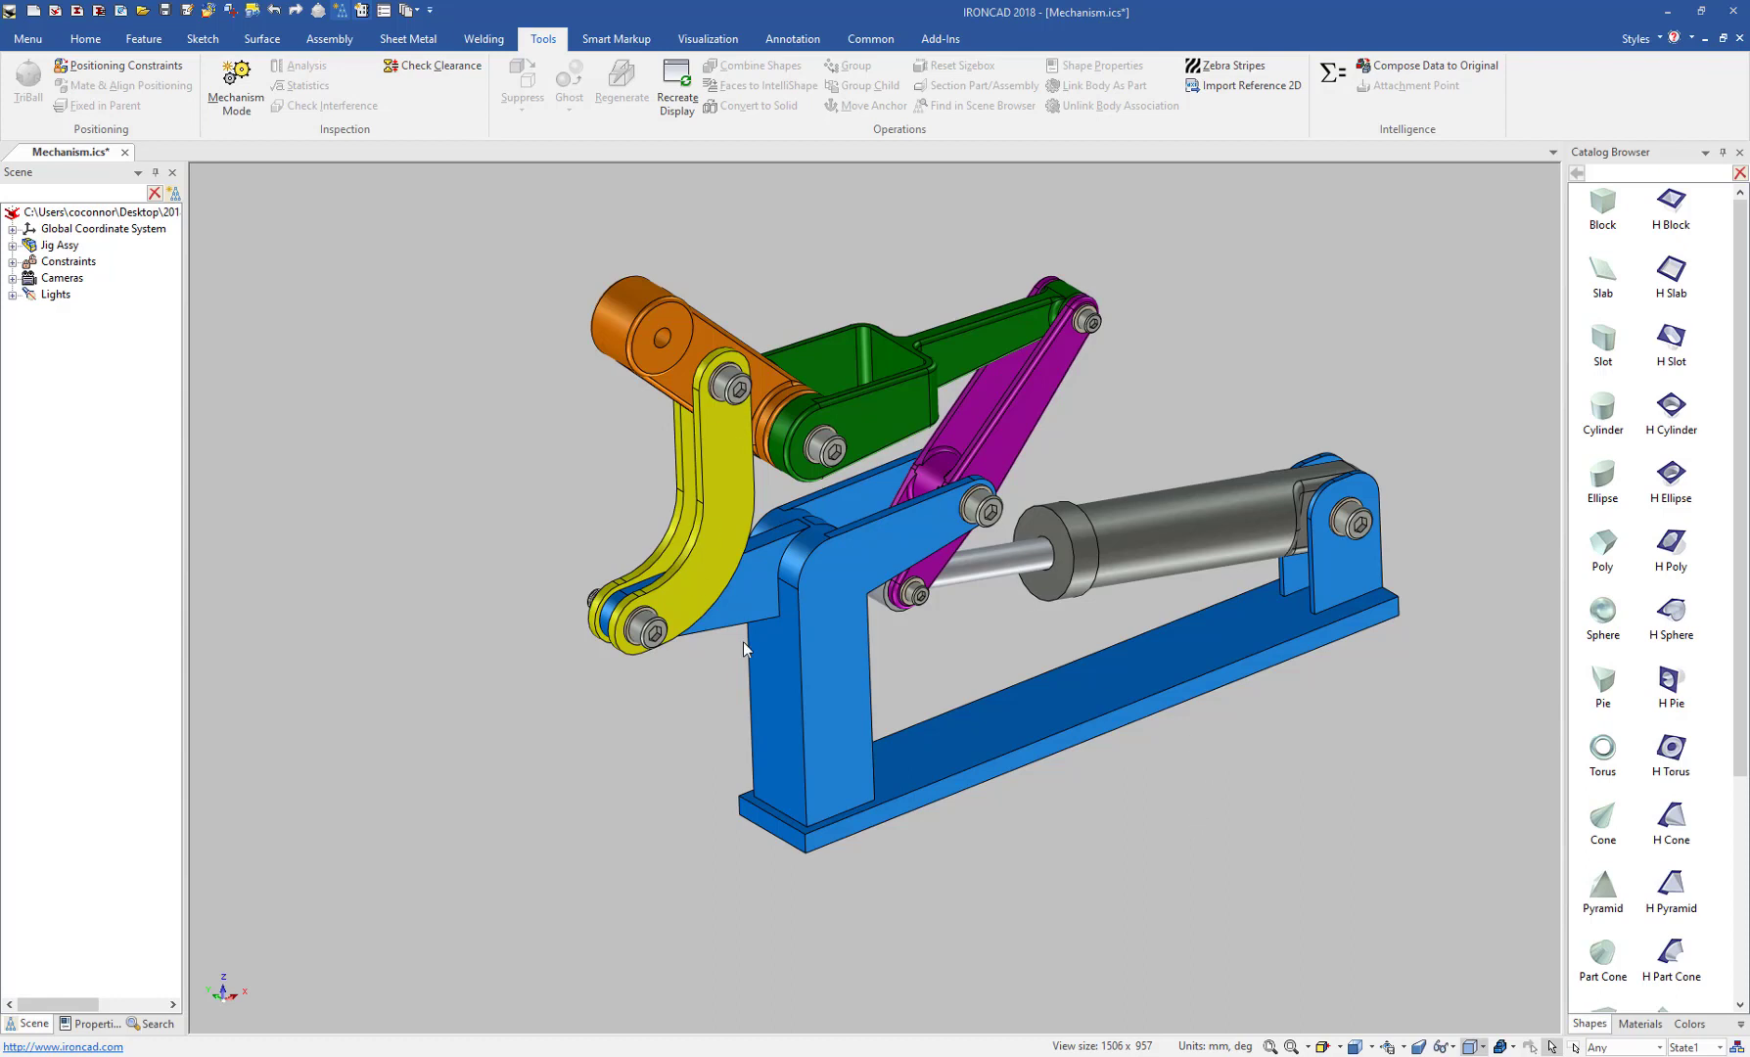
# Switch the linkage through State2 and on to State3 from the status-bar configuration list.
pyautogui.click(1719, 1046)
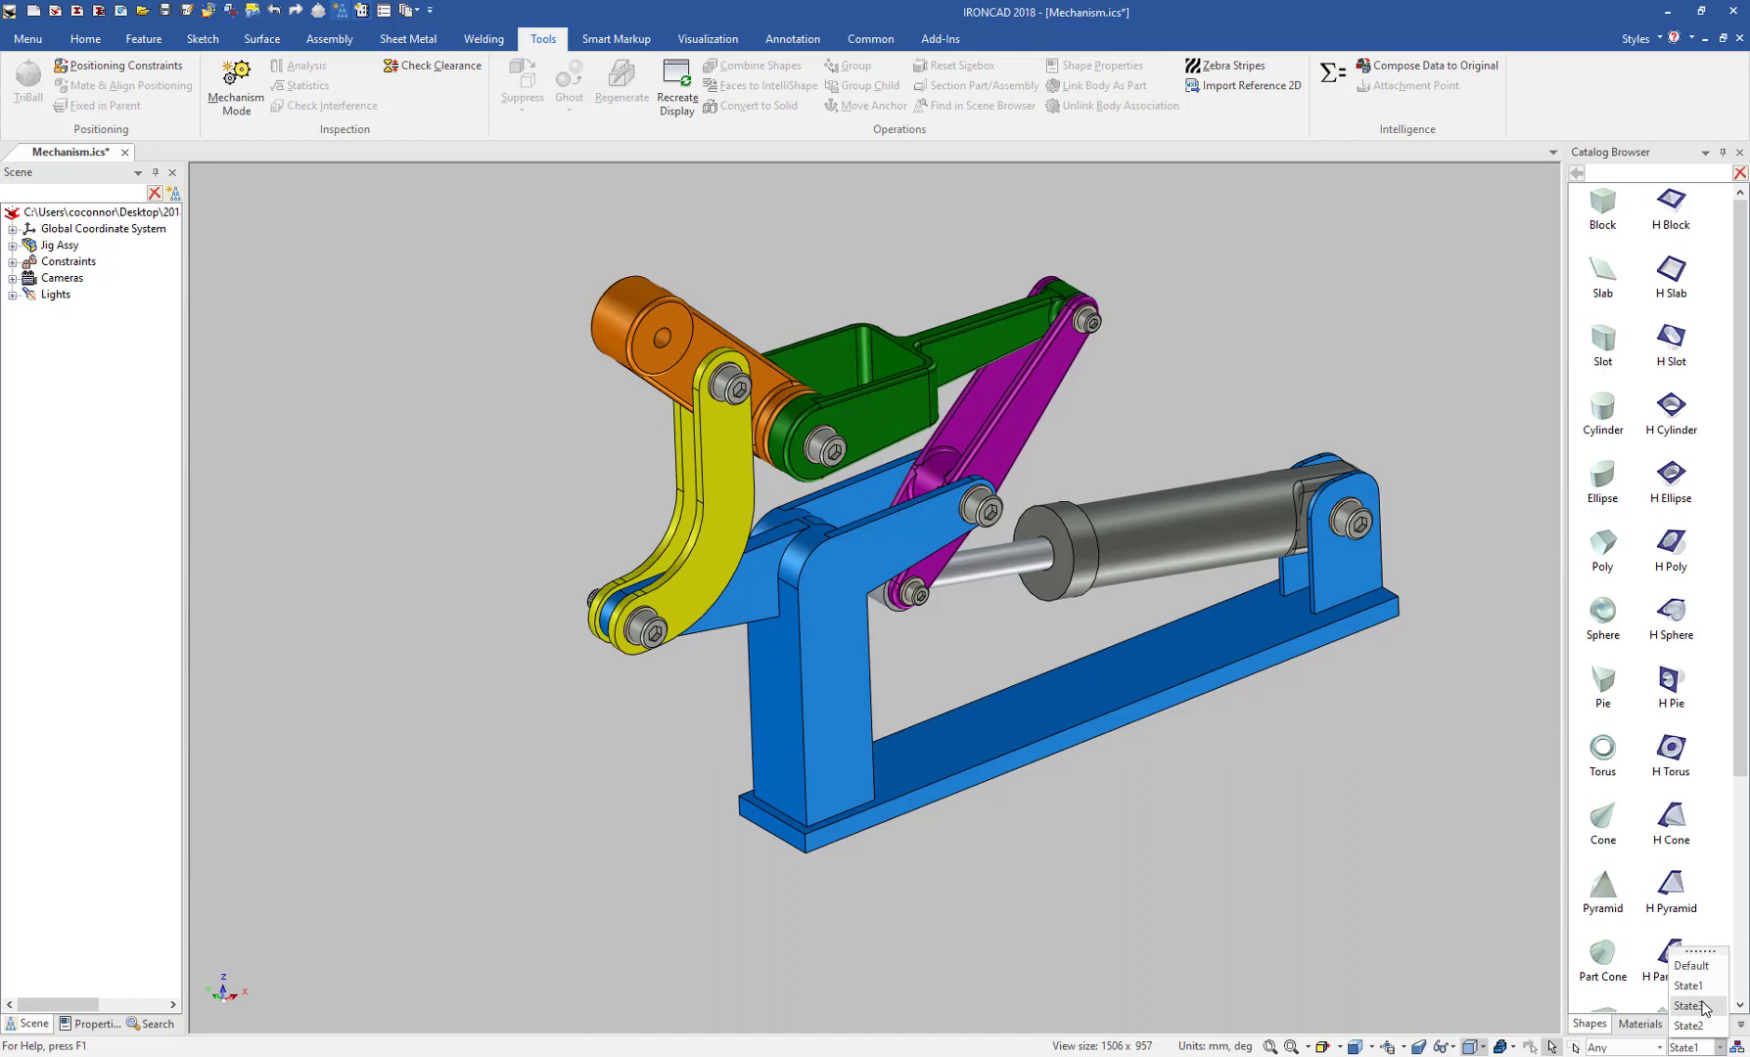
pyautogui.click(1706, 1028)
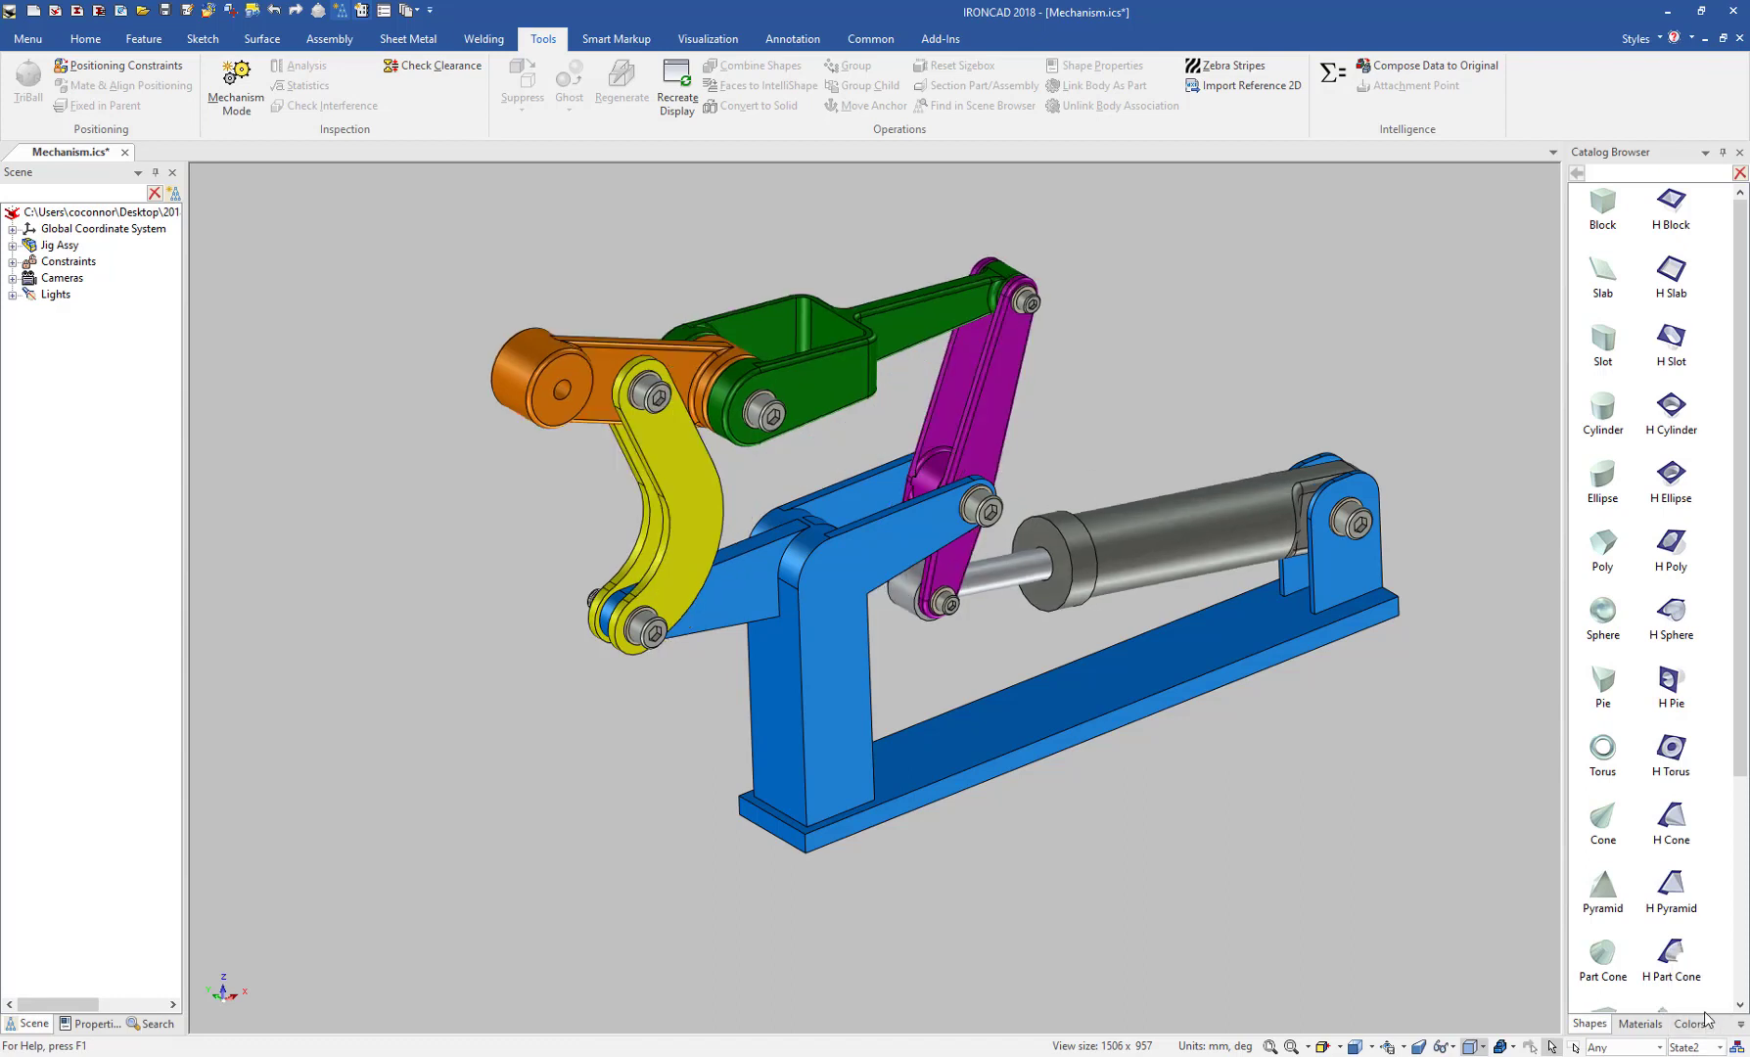
pyautogui.click(1710, 1046)
pyautogui.click(1707, 1019)
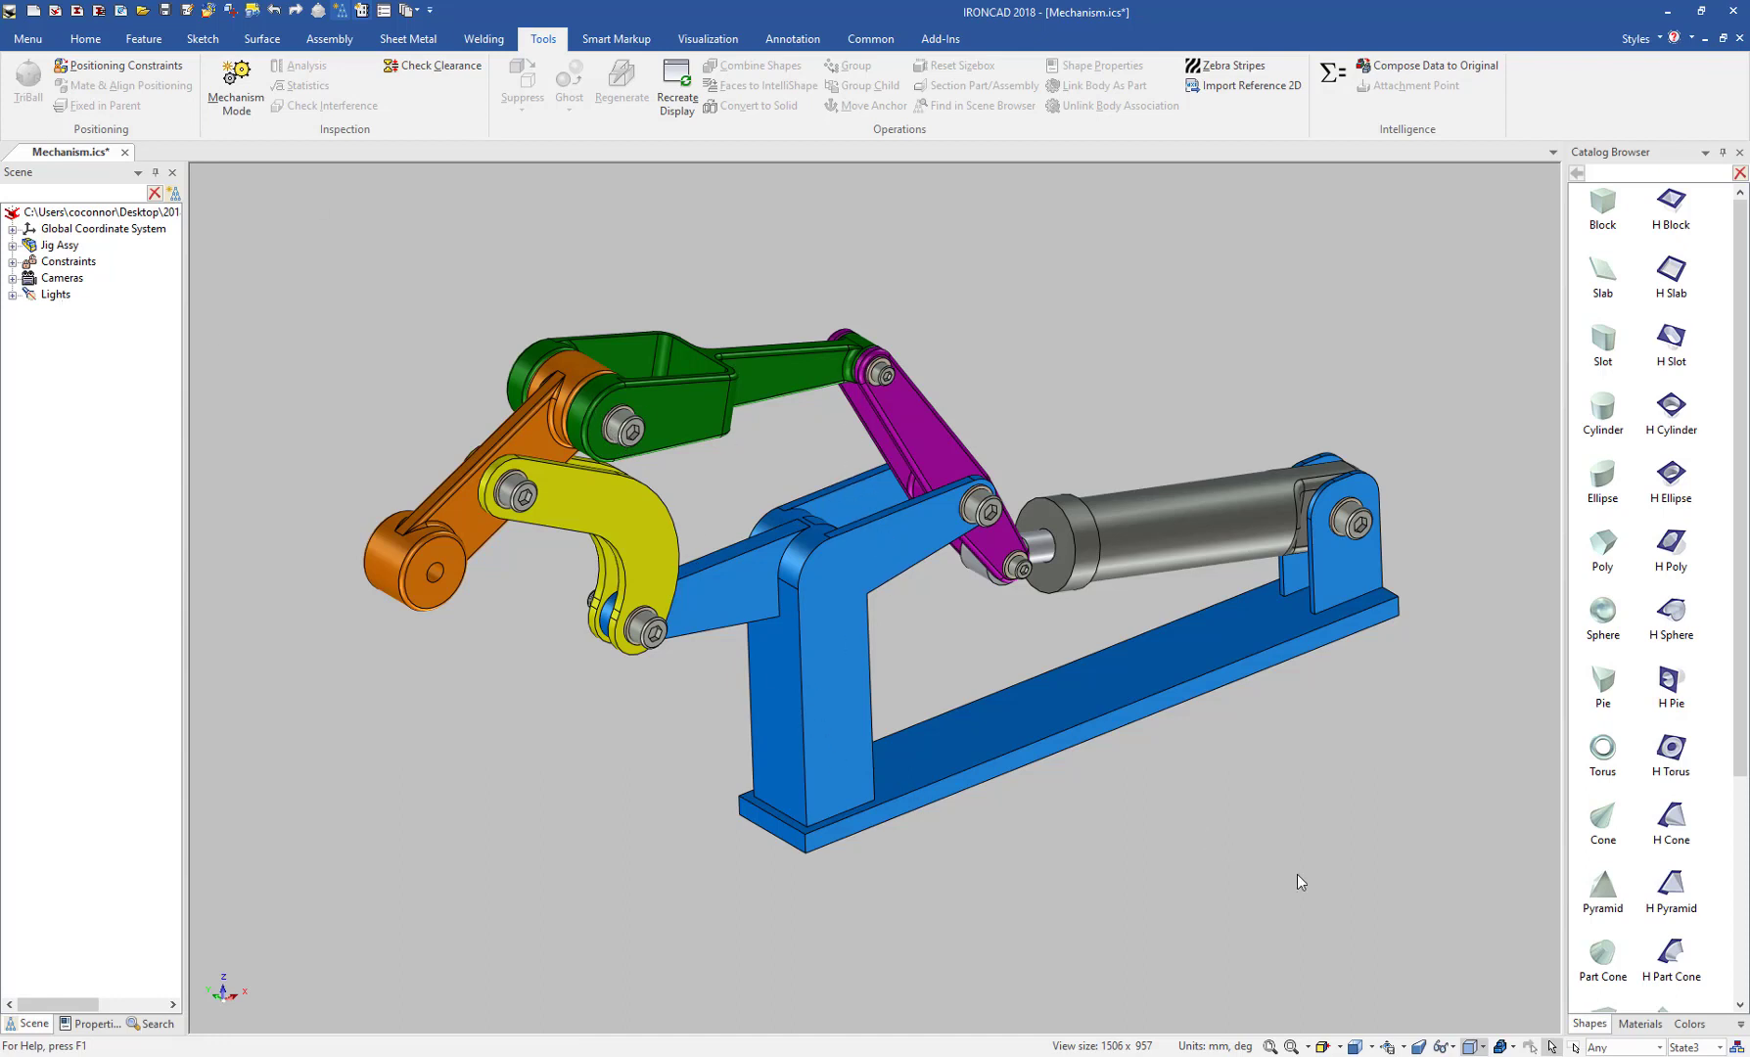
# Review State1 in the Configurations dialog, then return the mechanism to its State1 pose.
pyautogui.click(1736, 1046)
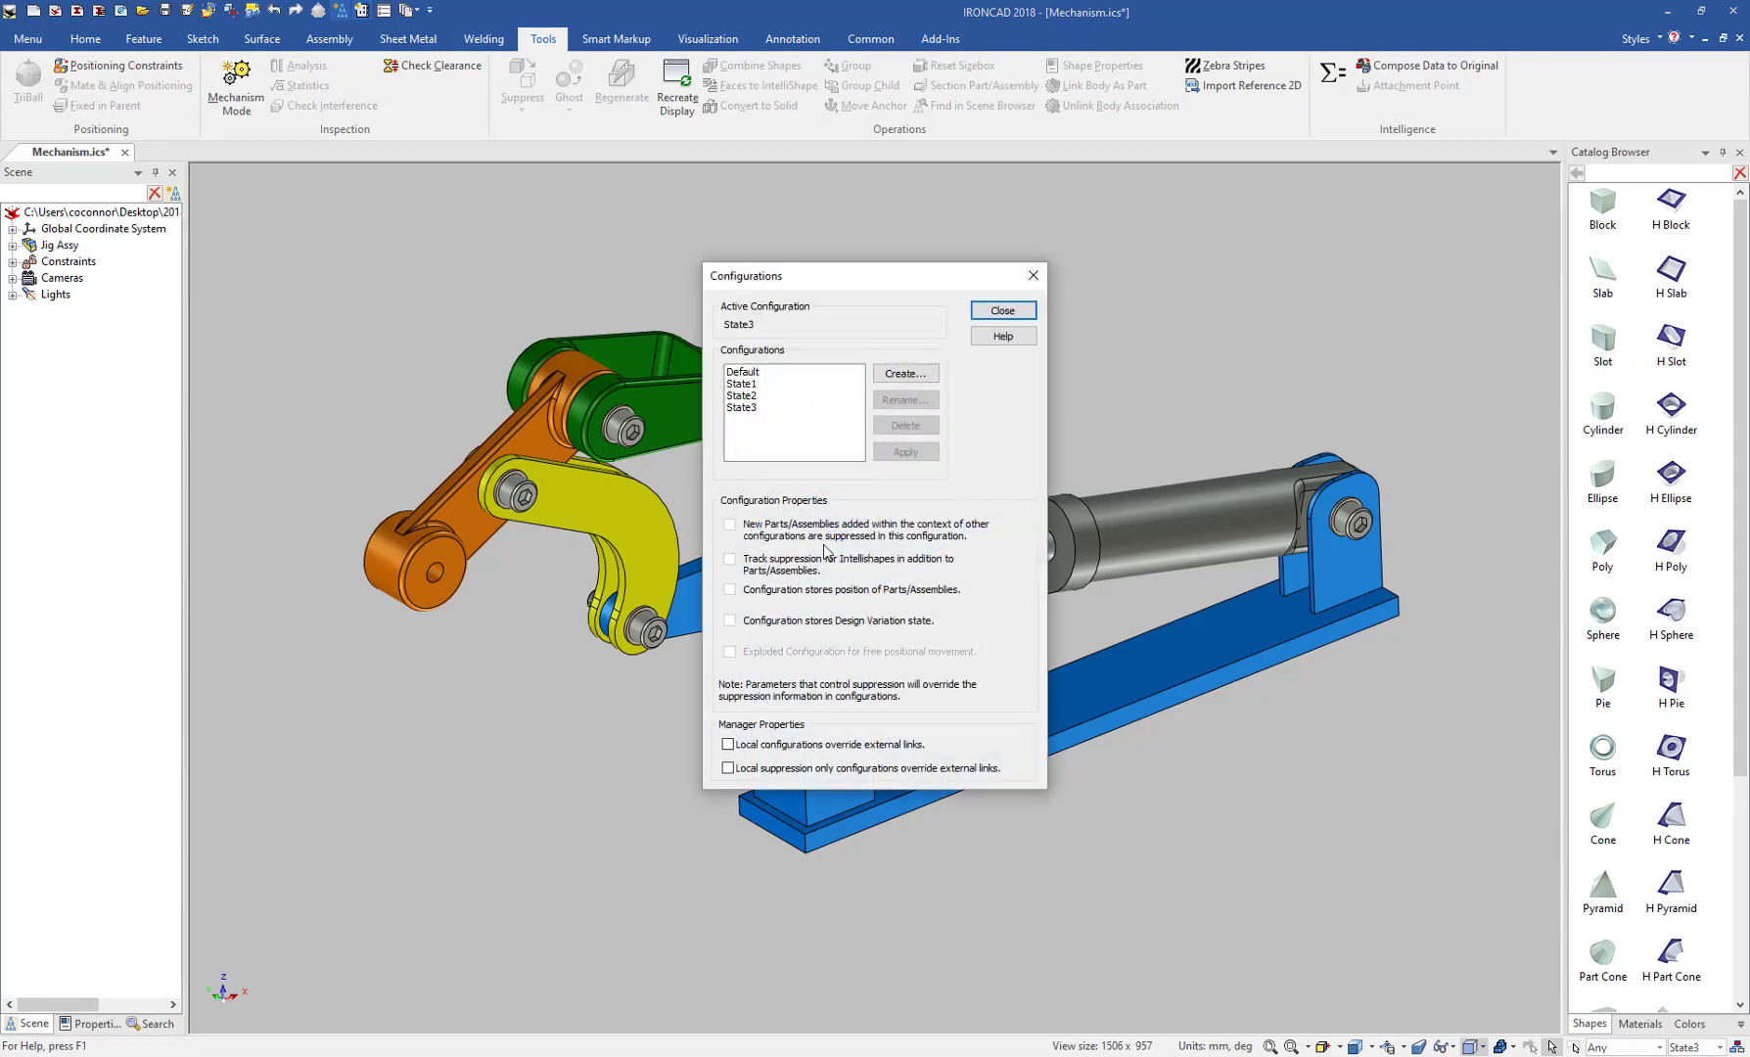
pyautogui.click(752, 383)
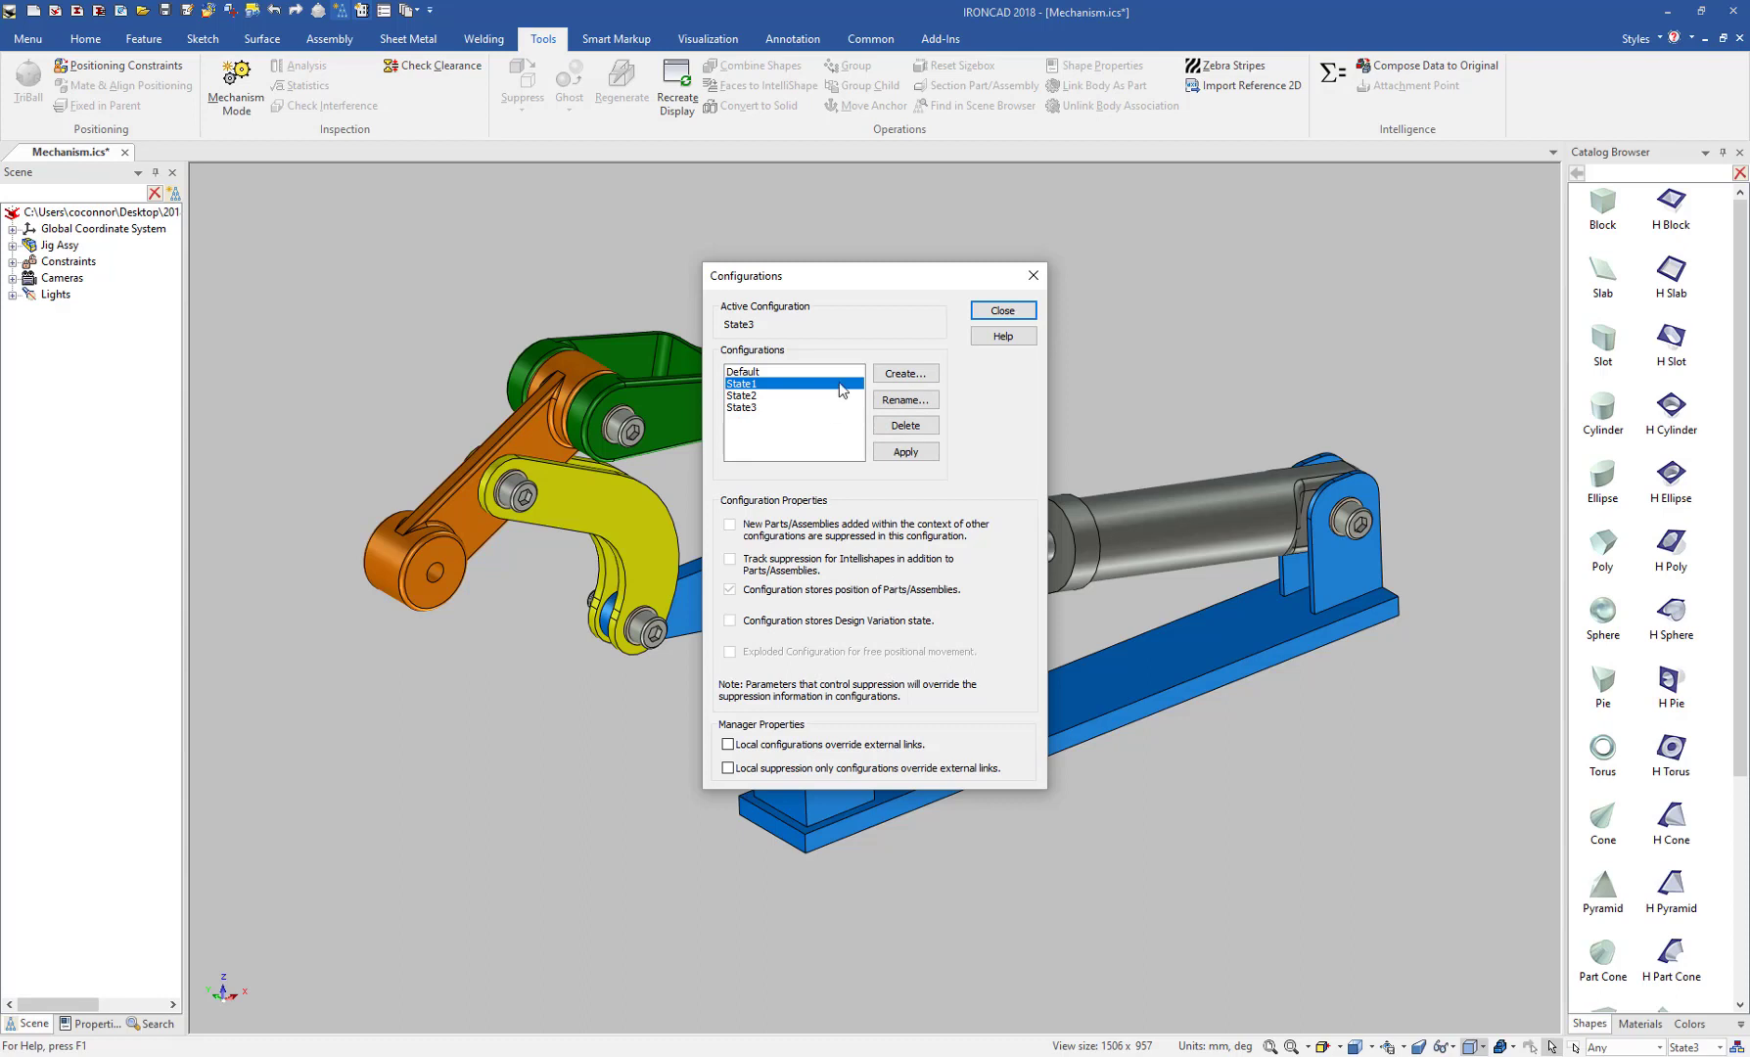
pyautogui.click(1000, 312)
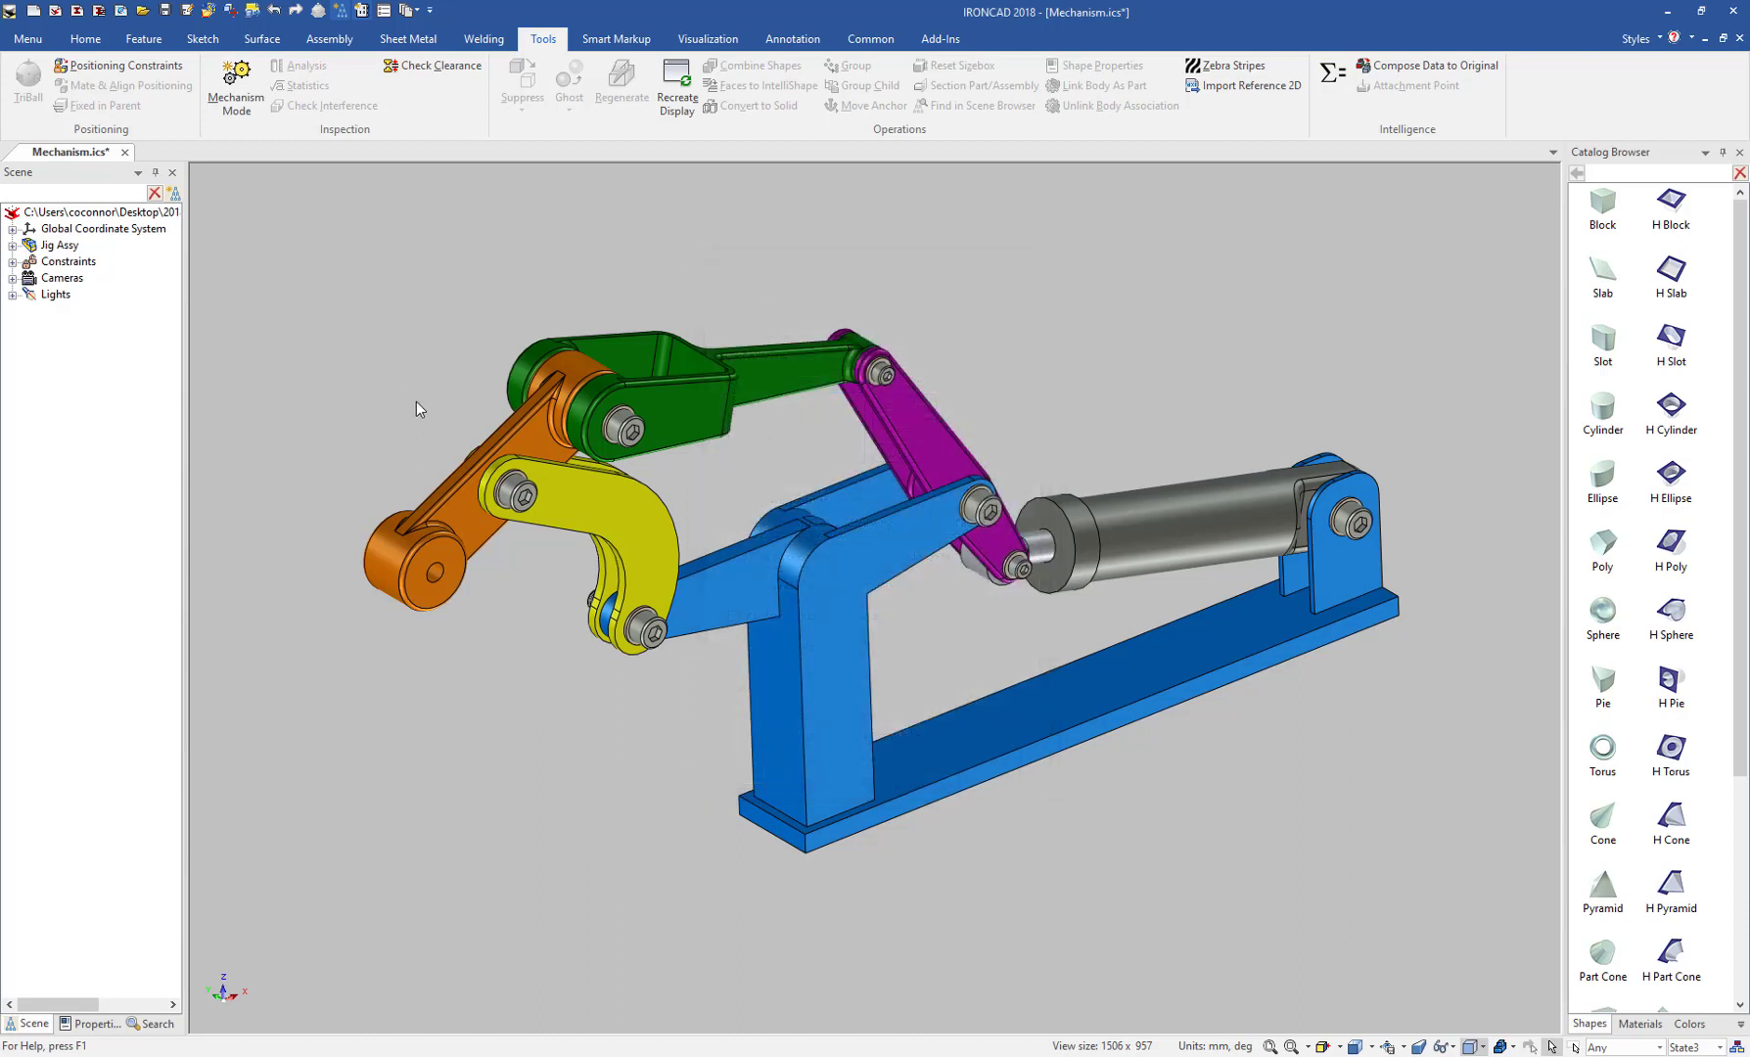
pyautogui.click(1685, 1048)
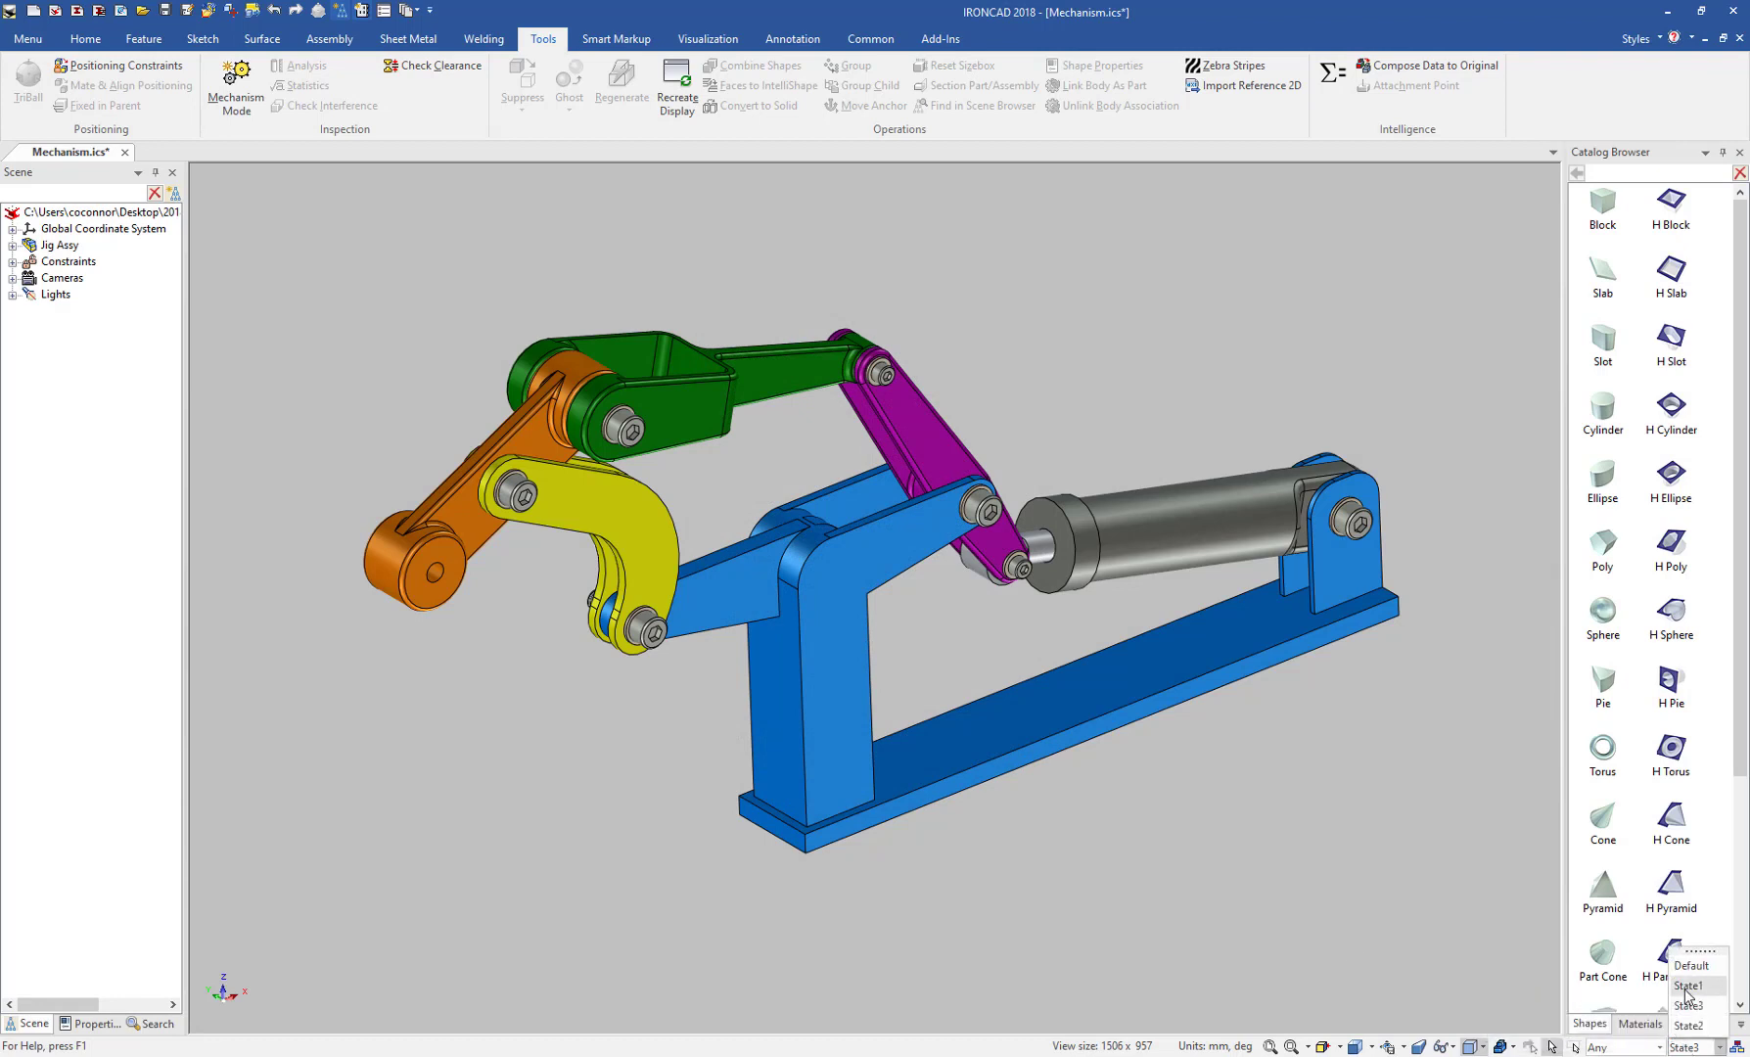
pyautogui.click(1687, 986)
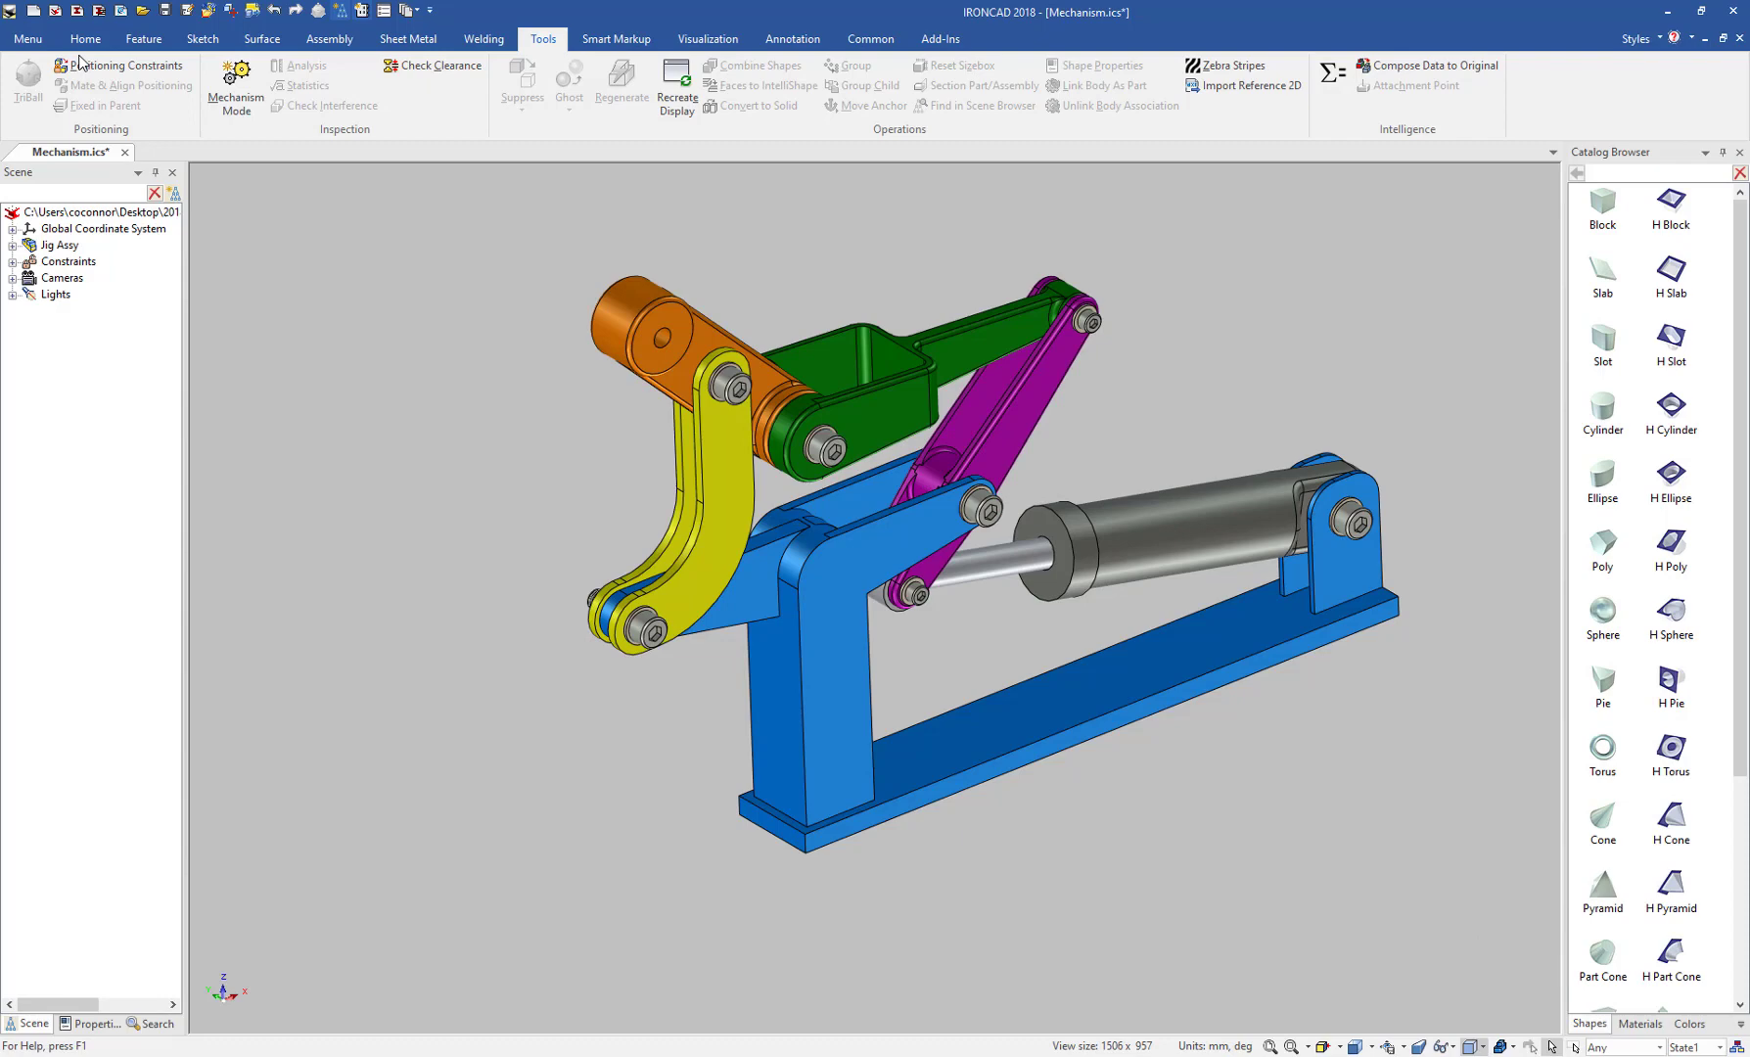
# Create a drawing from the ANSI C Size template and place the front view near the sheet centre.
pyautogui.click(100, 12)
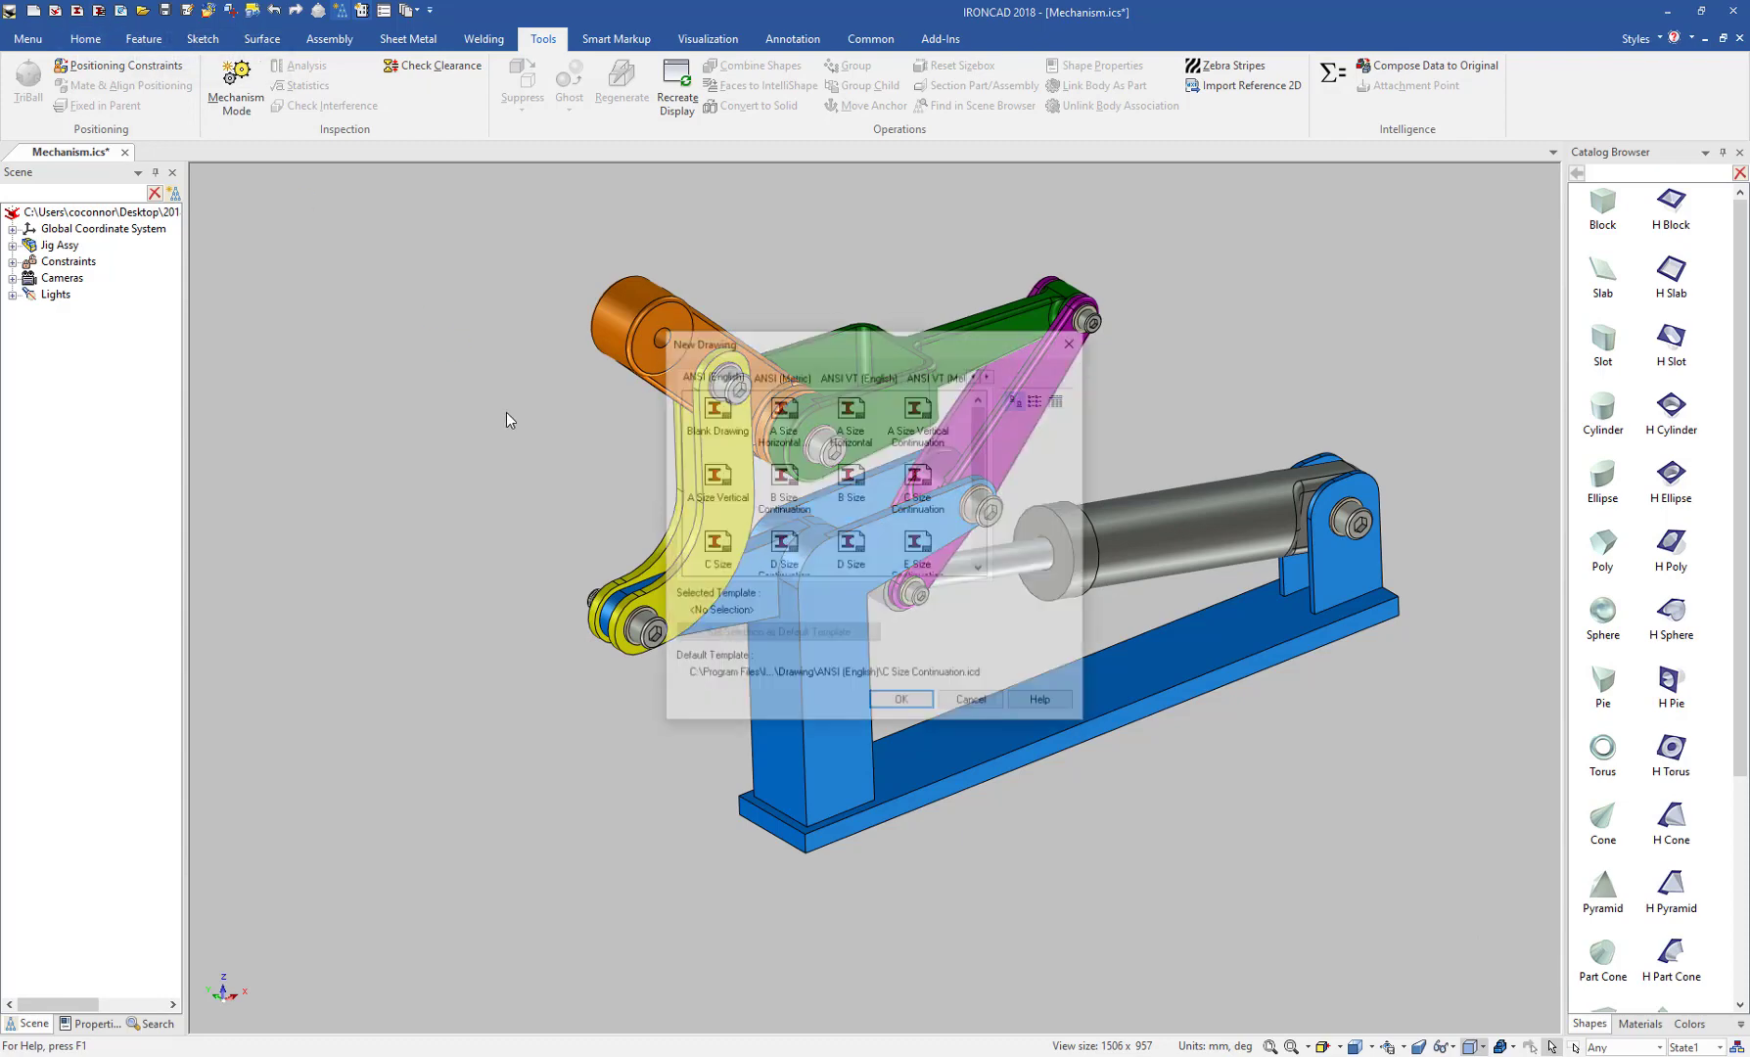
pyautogui.doubleClick(925, 486)
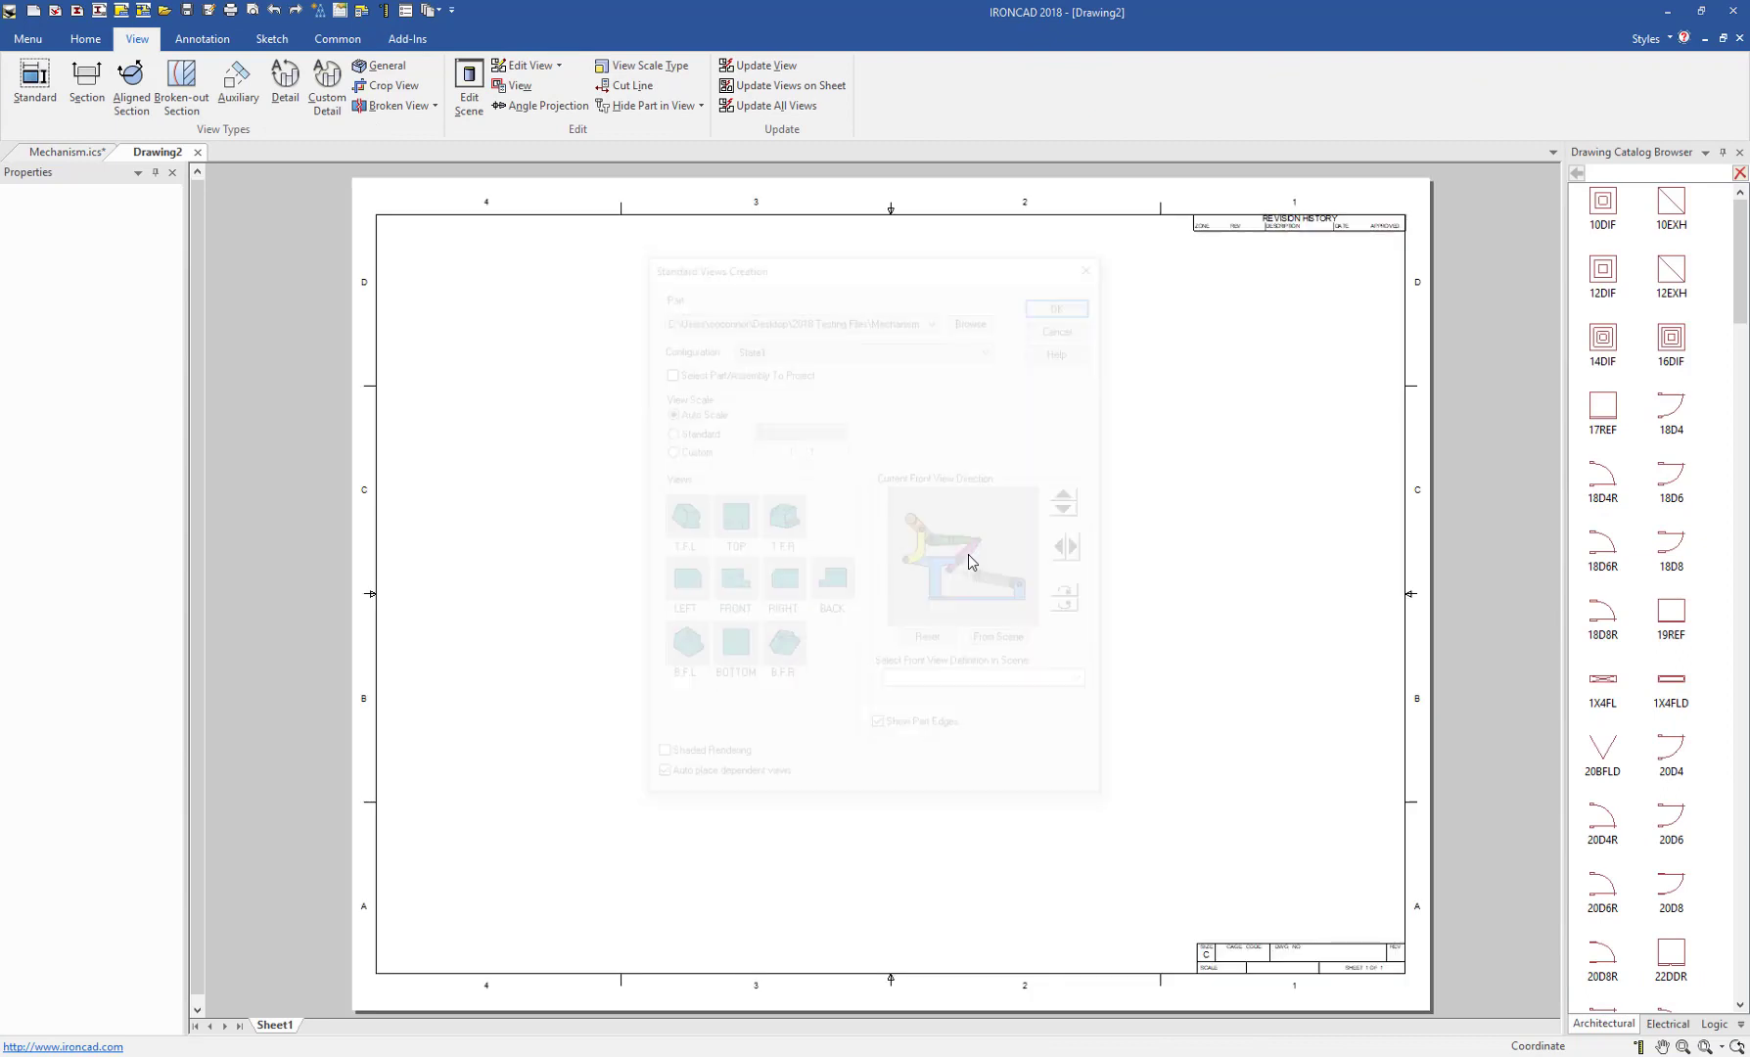
pyautogui.click(1065, 299)
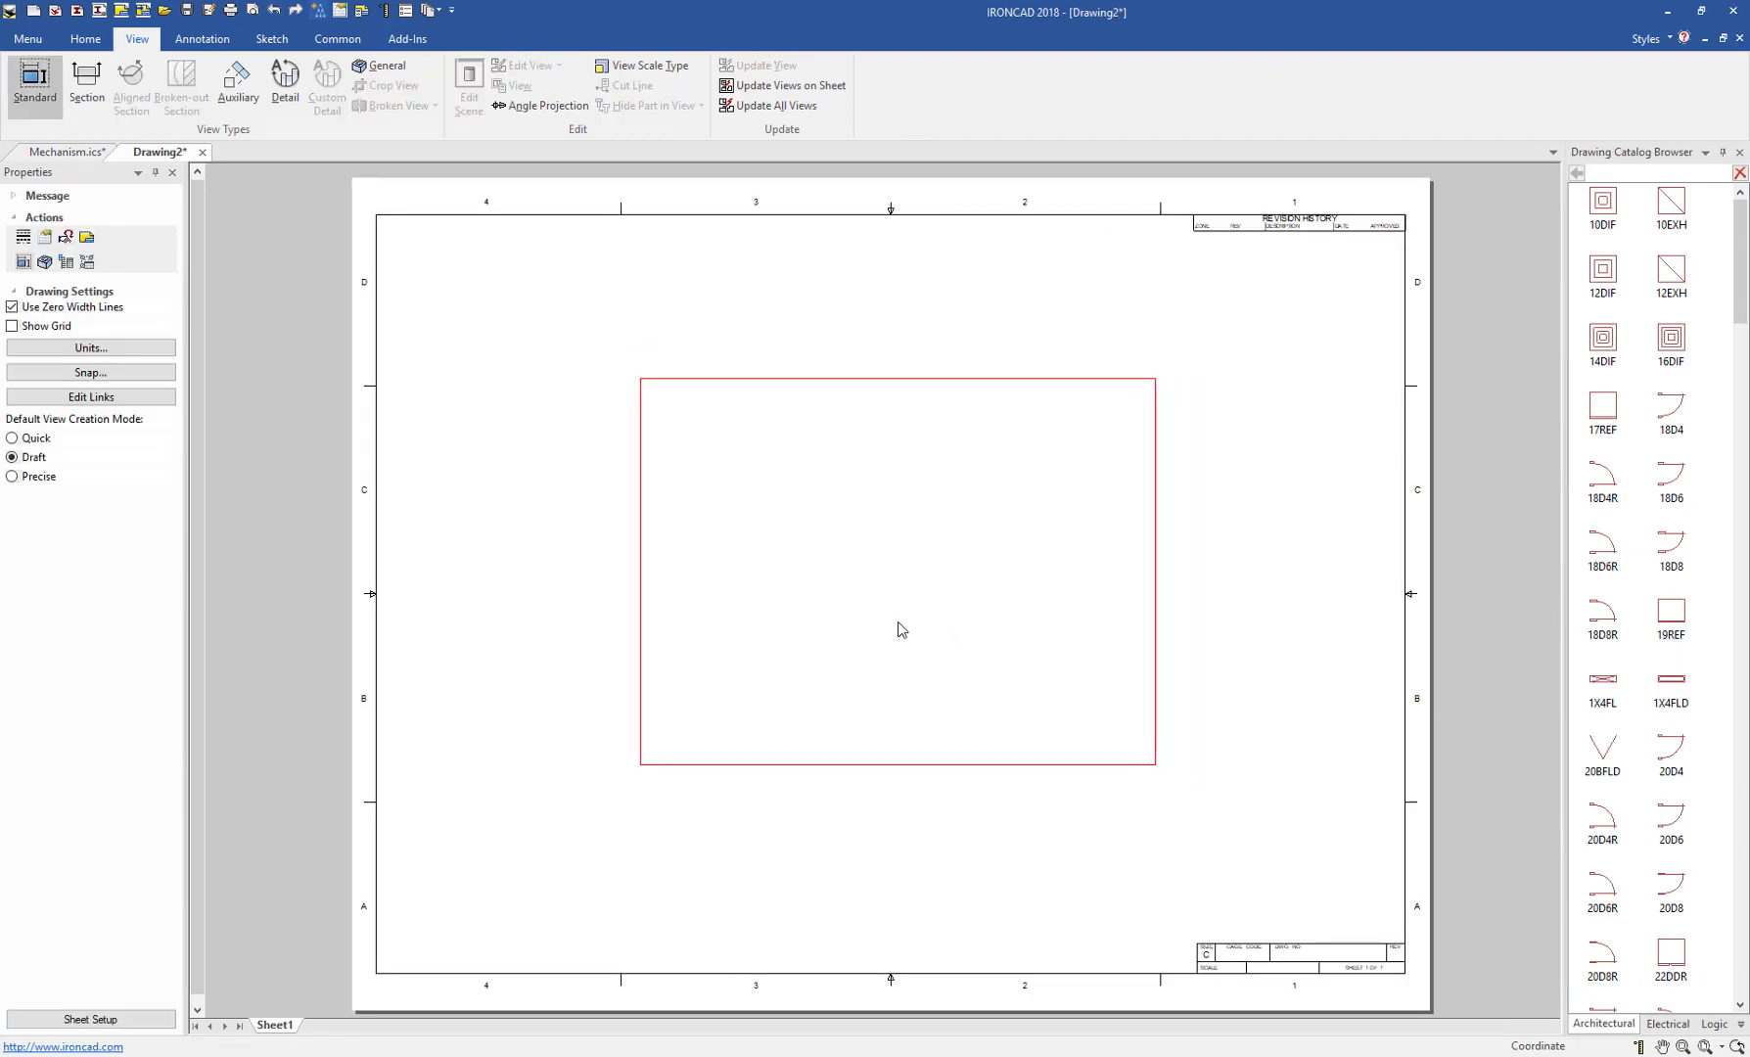
pyautogui.click(900, 631)
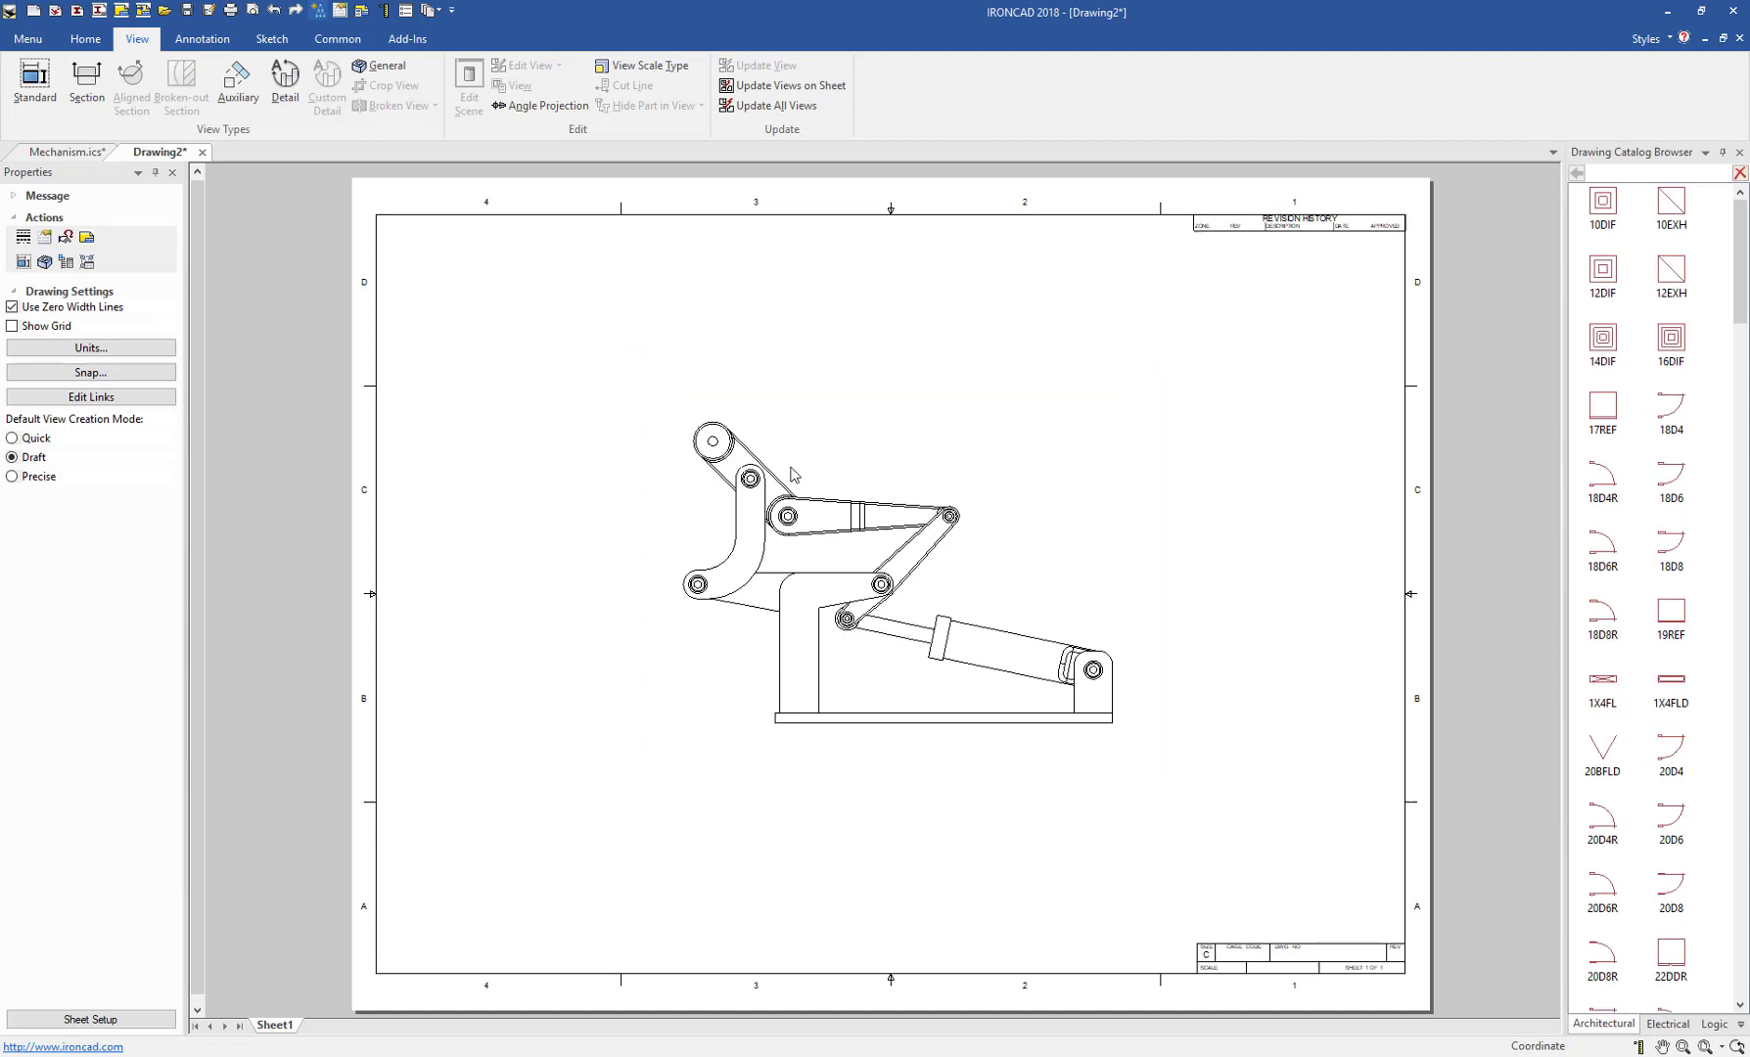
# Start an Alternate Position View on the front view, keeping State1 as base configuration.
pyautogui.click(846, 556)
pyautogui.rightClick(847, 555)
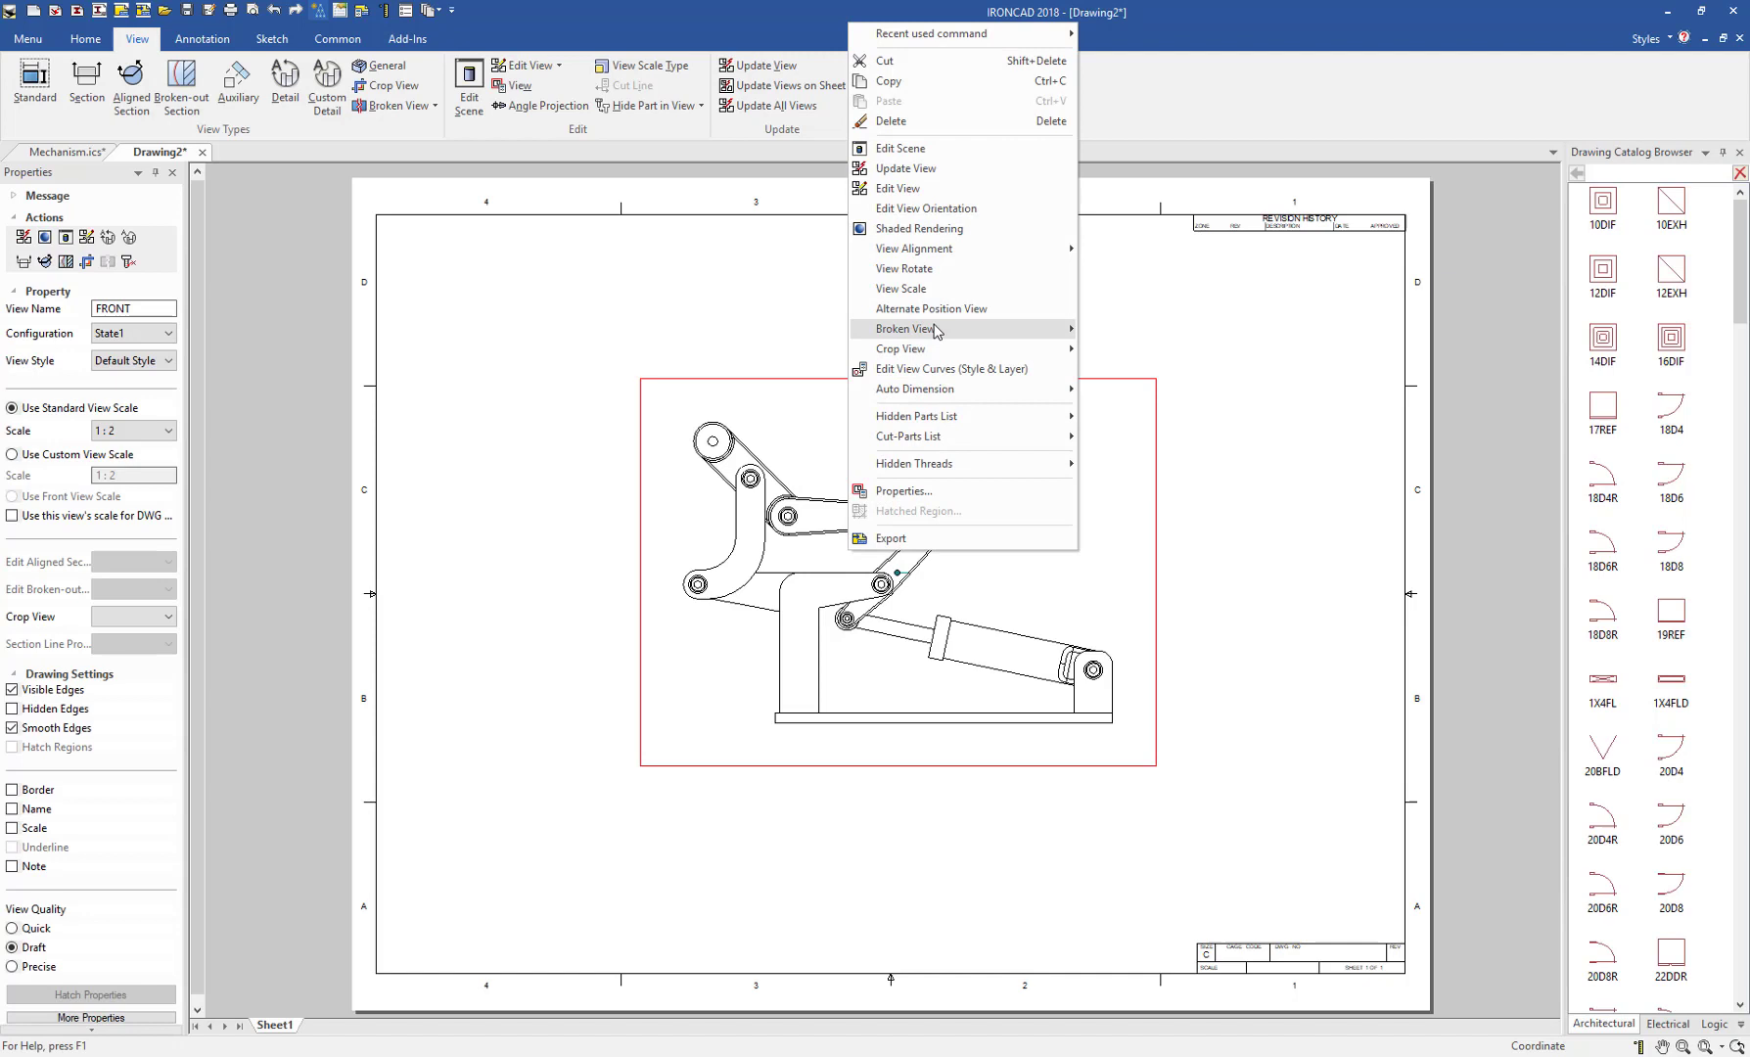
pyautogui.click(901, 309)
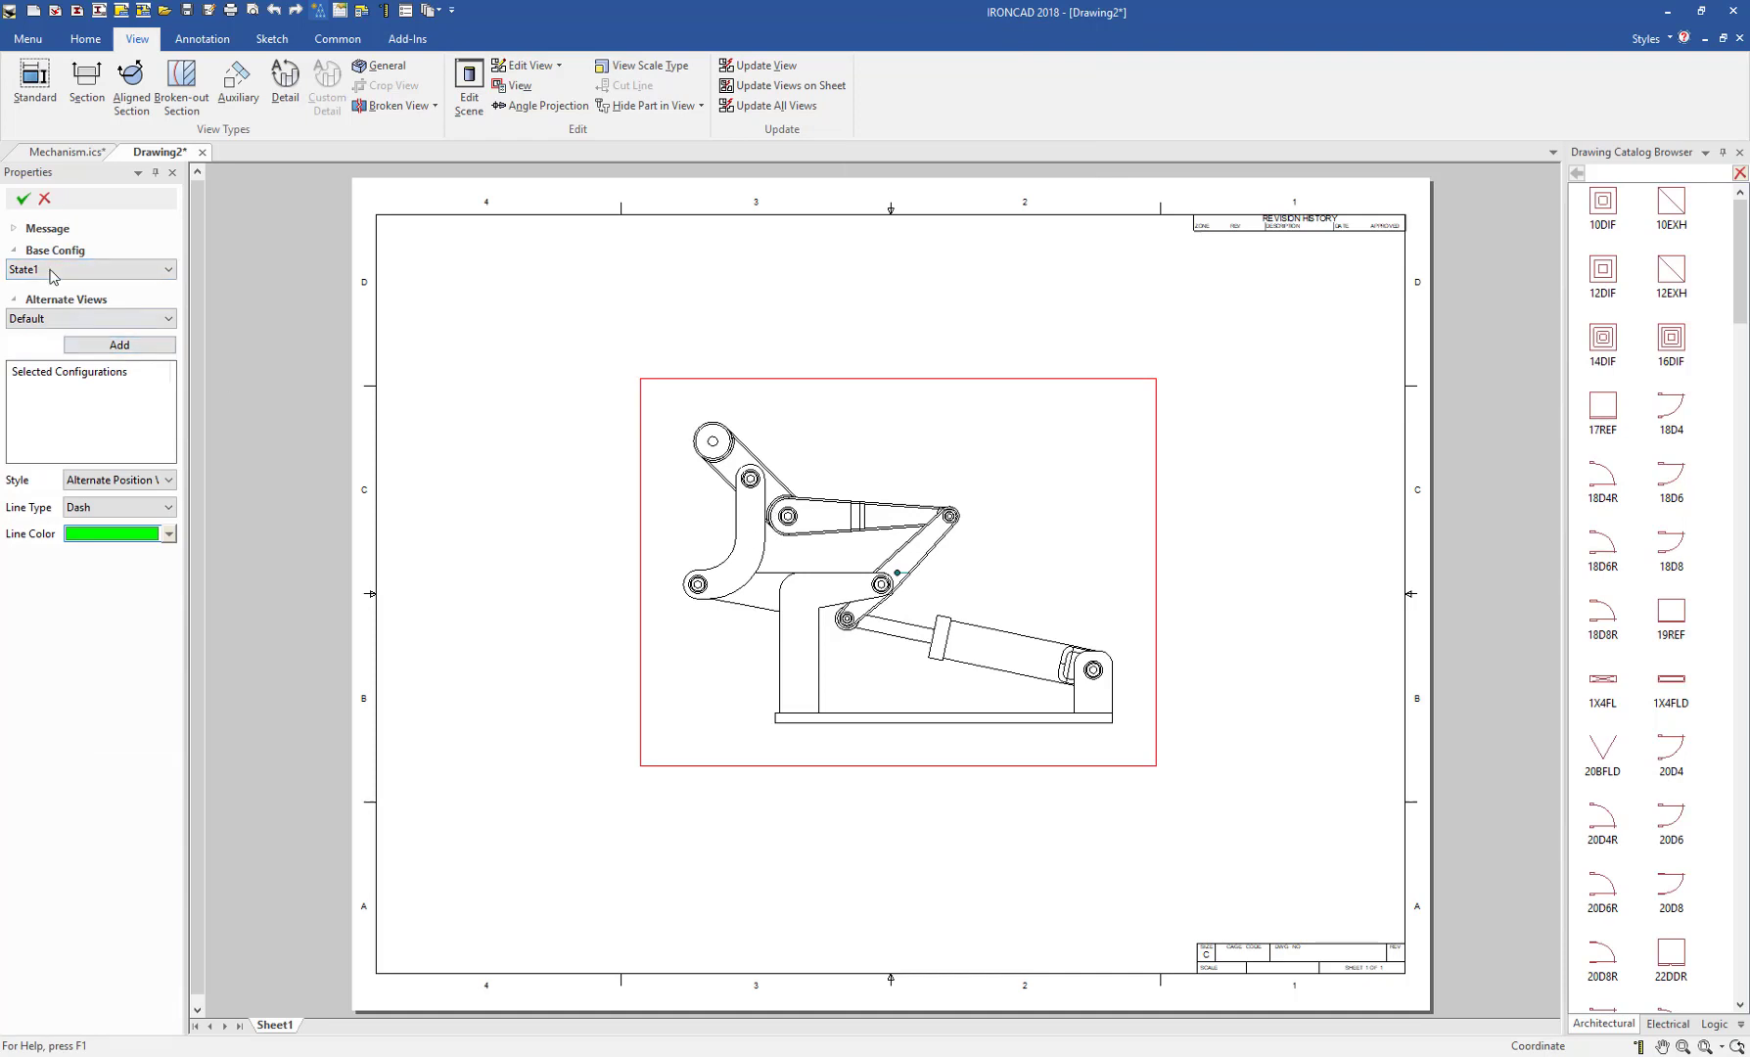
pyautogui.click(63, 273)
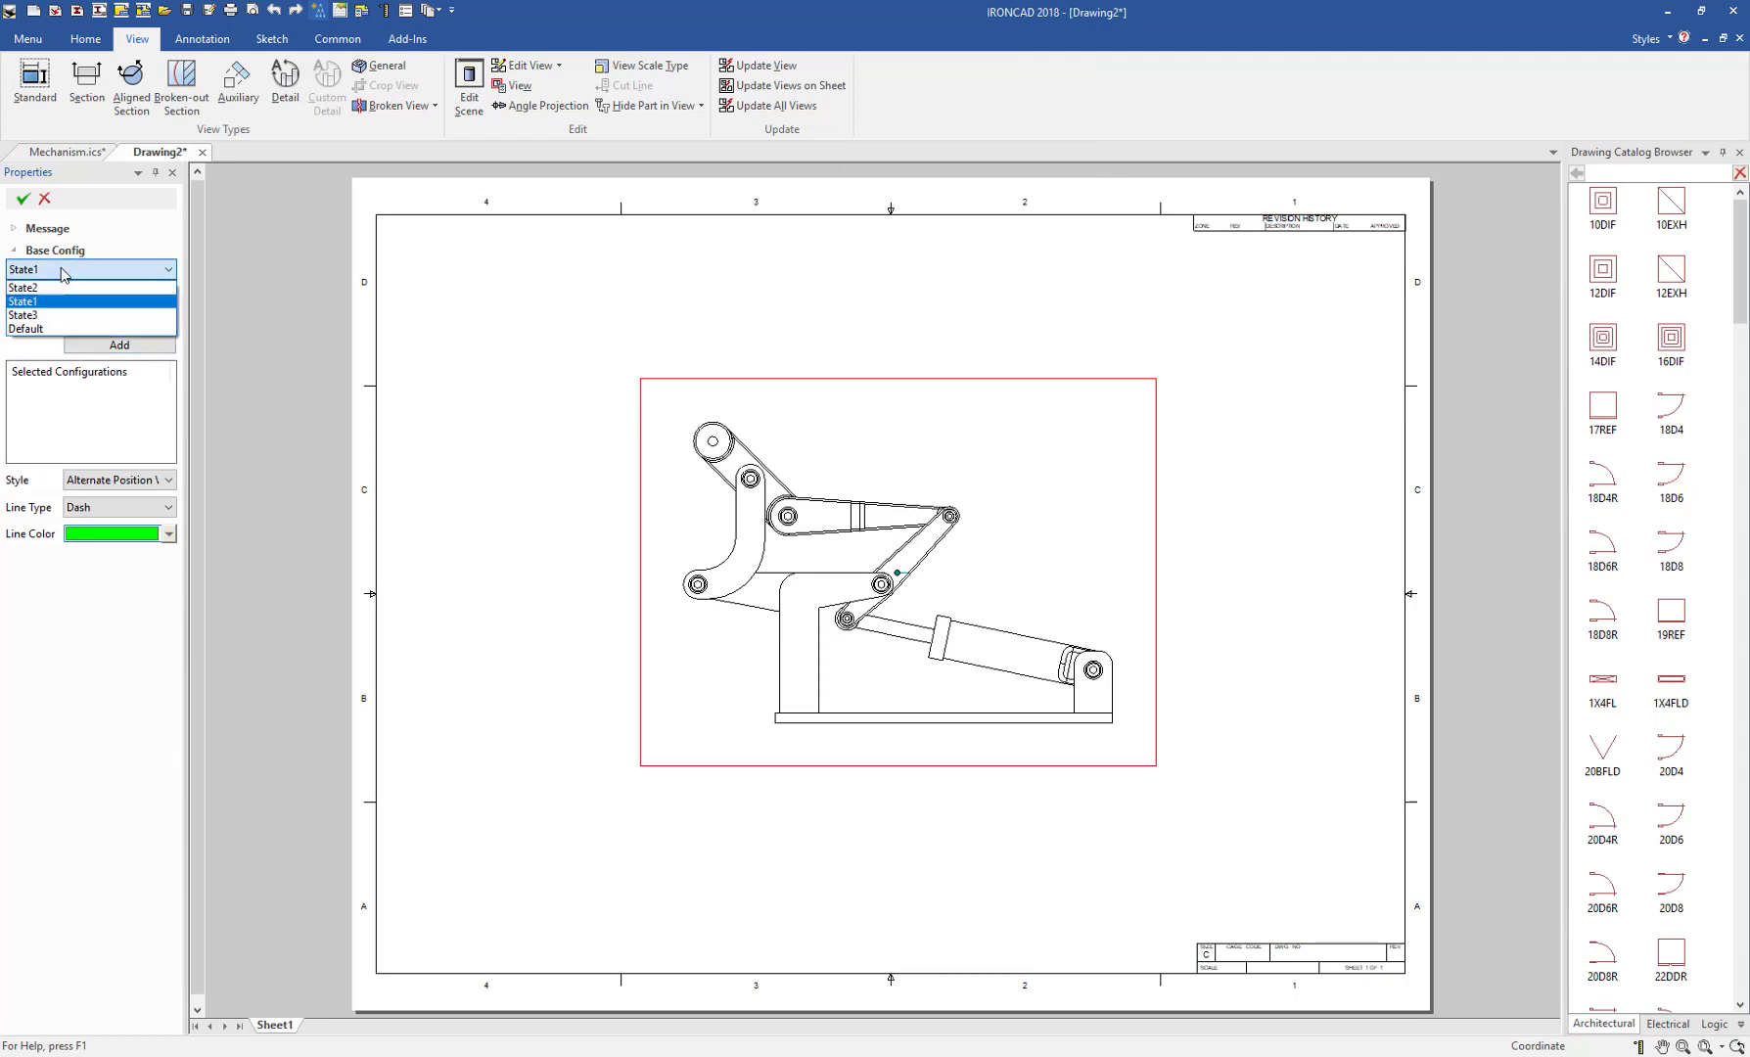
pyautogui.click(115, 247)
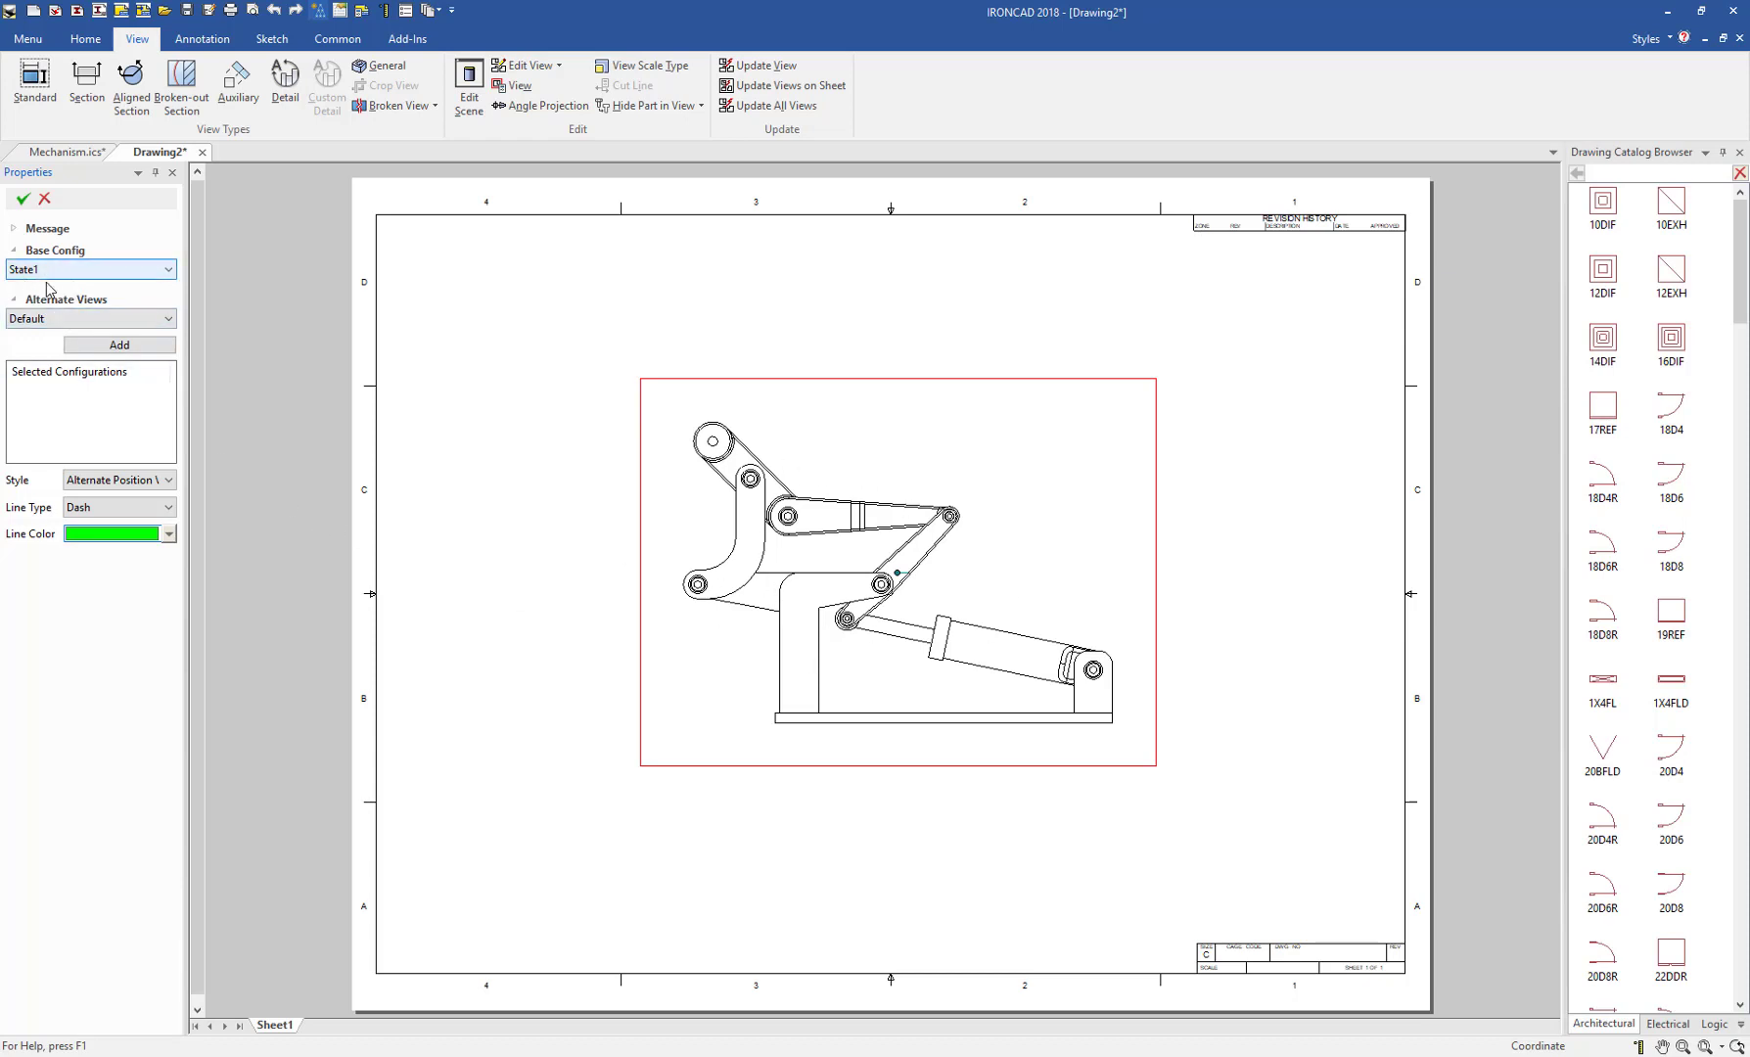
# Add State2 and State3 as alternate configurations.
pyautogui.click(93, 328)
pyautogui.click(110, 356)
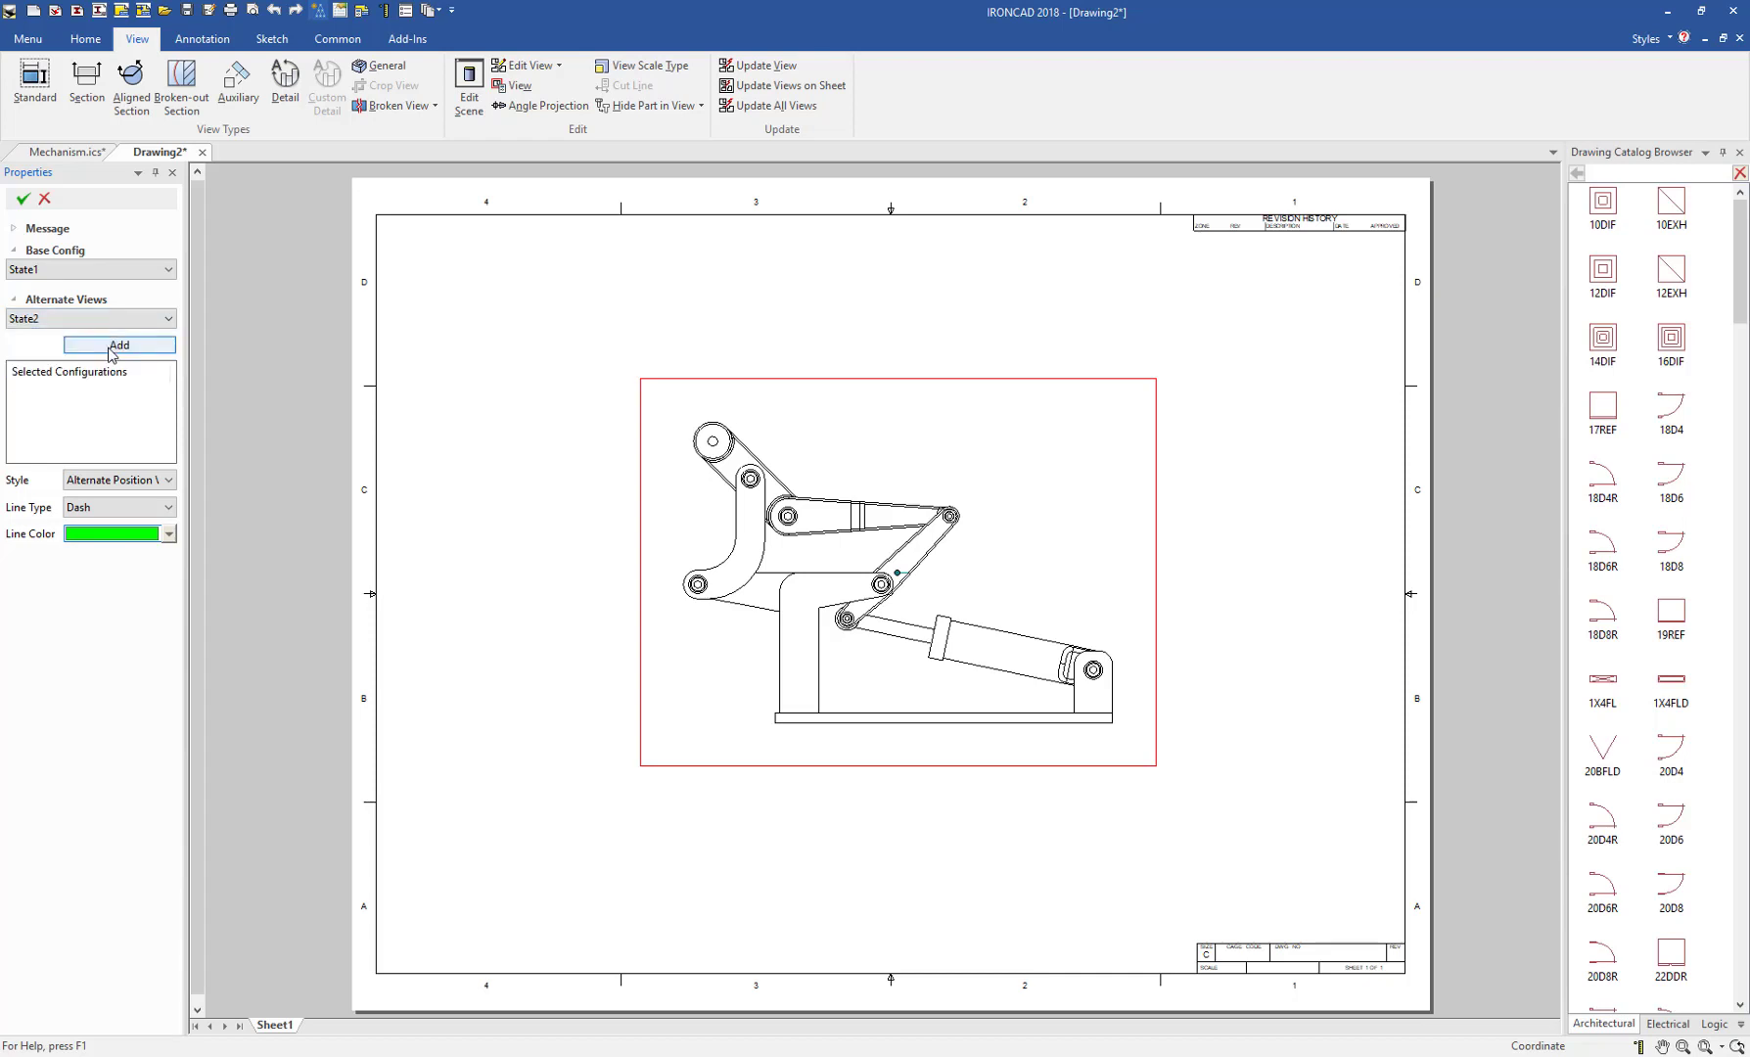
pyautogui.click(107, 349)
pyautogui.click(98, 318)
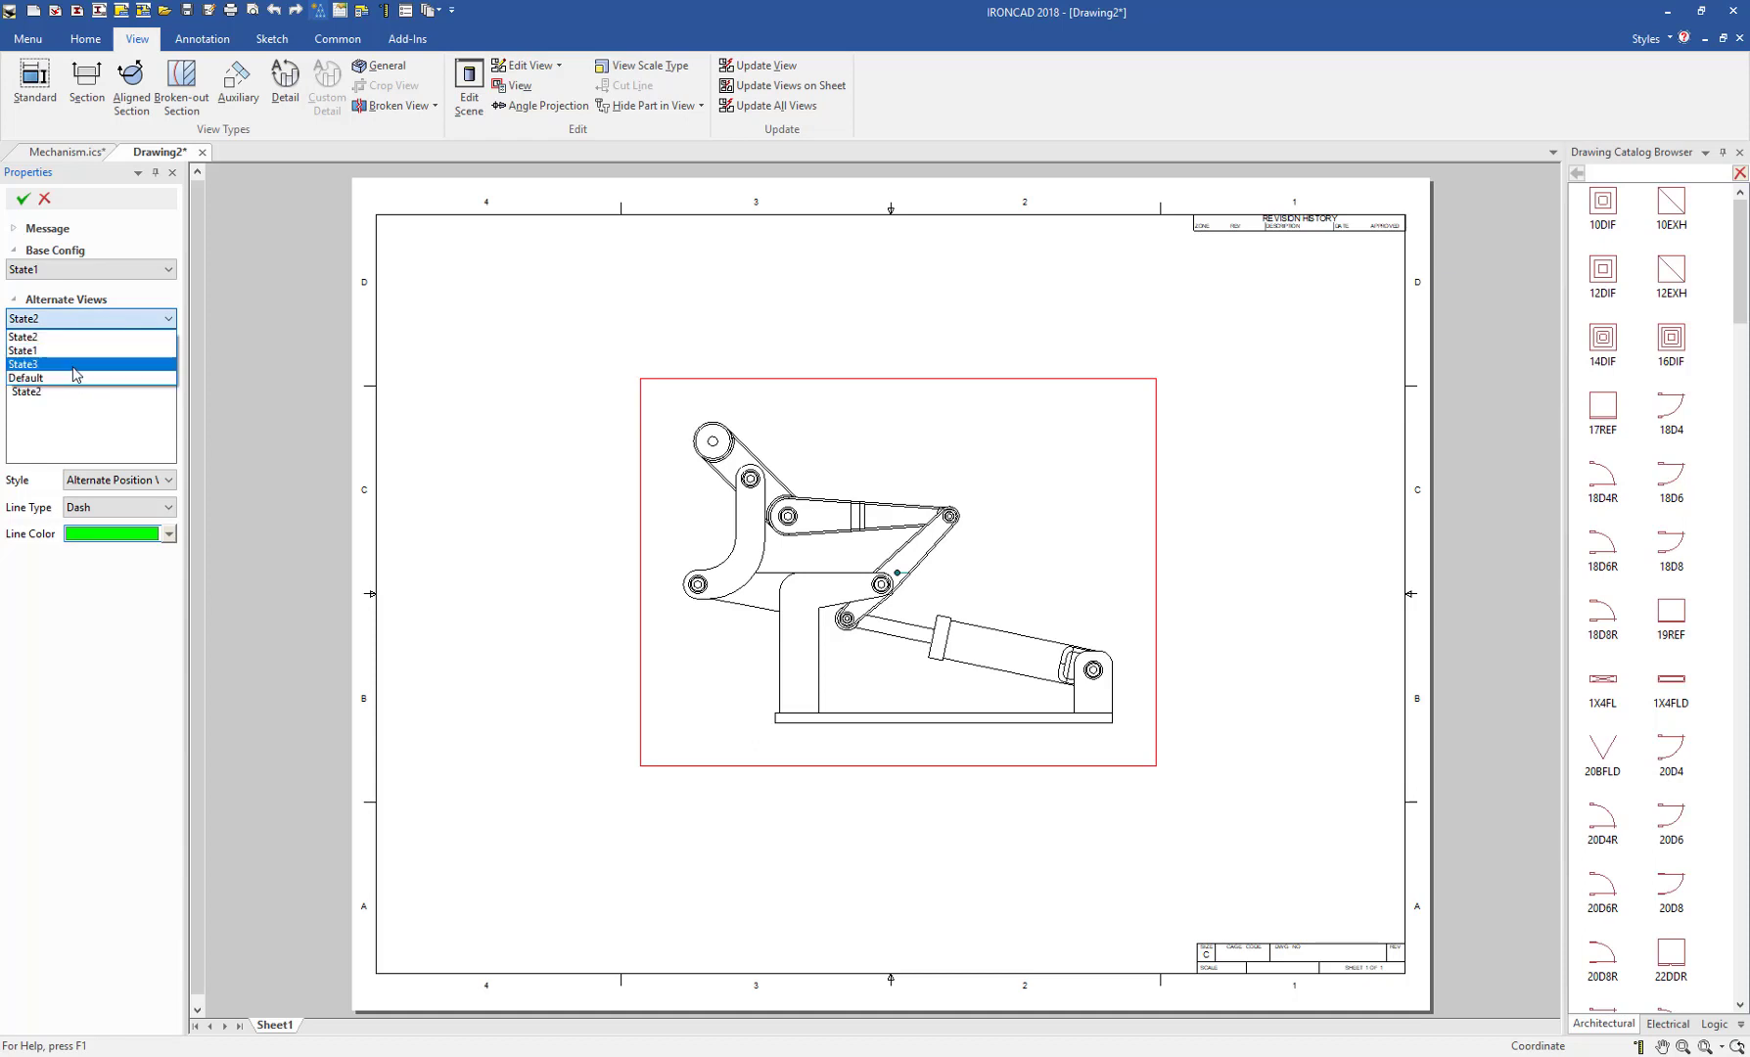
pyautogui.click(78, 372)
pyautogui.click(131, 349)
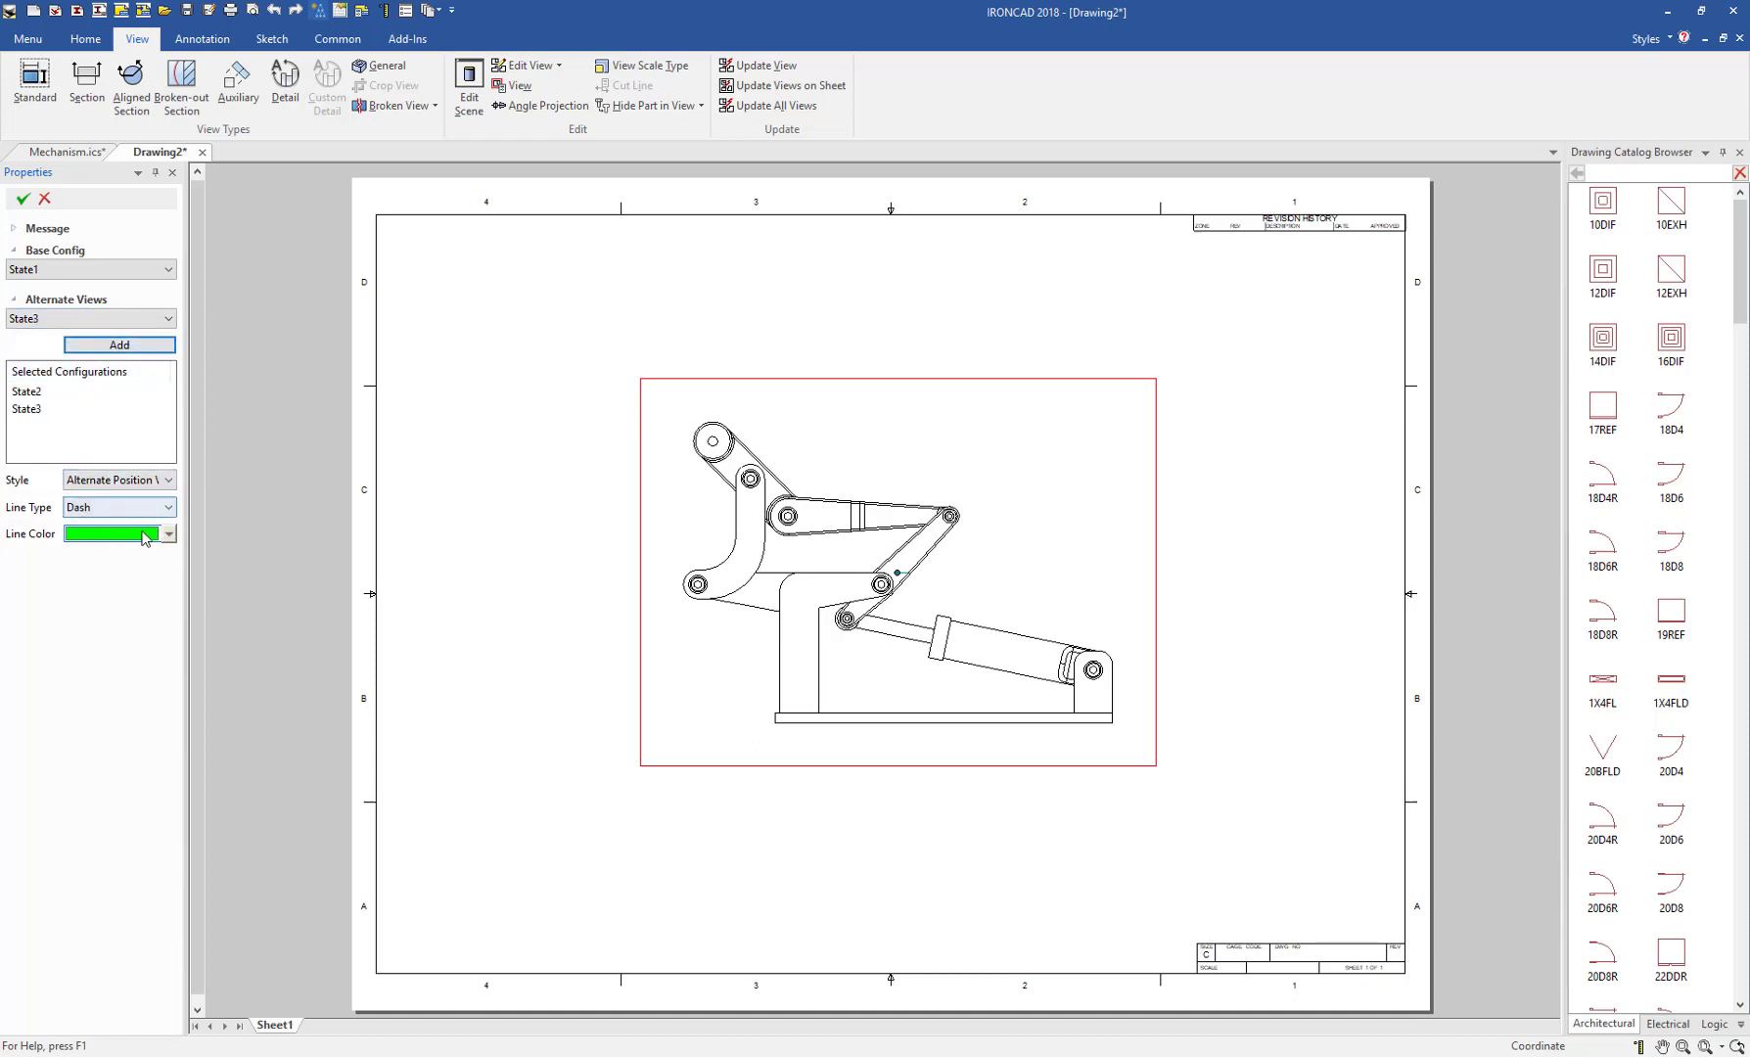
# Give the State3 alternate position a Dot line type in magenta.
pyautogui.click(149, 508)
pyautogui.click(119, 553)
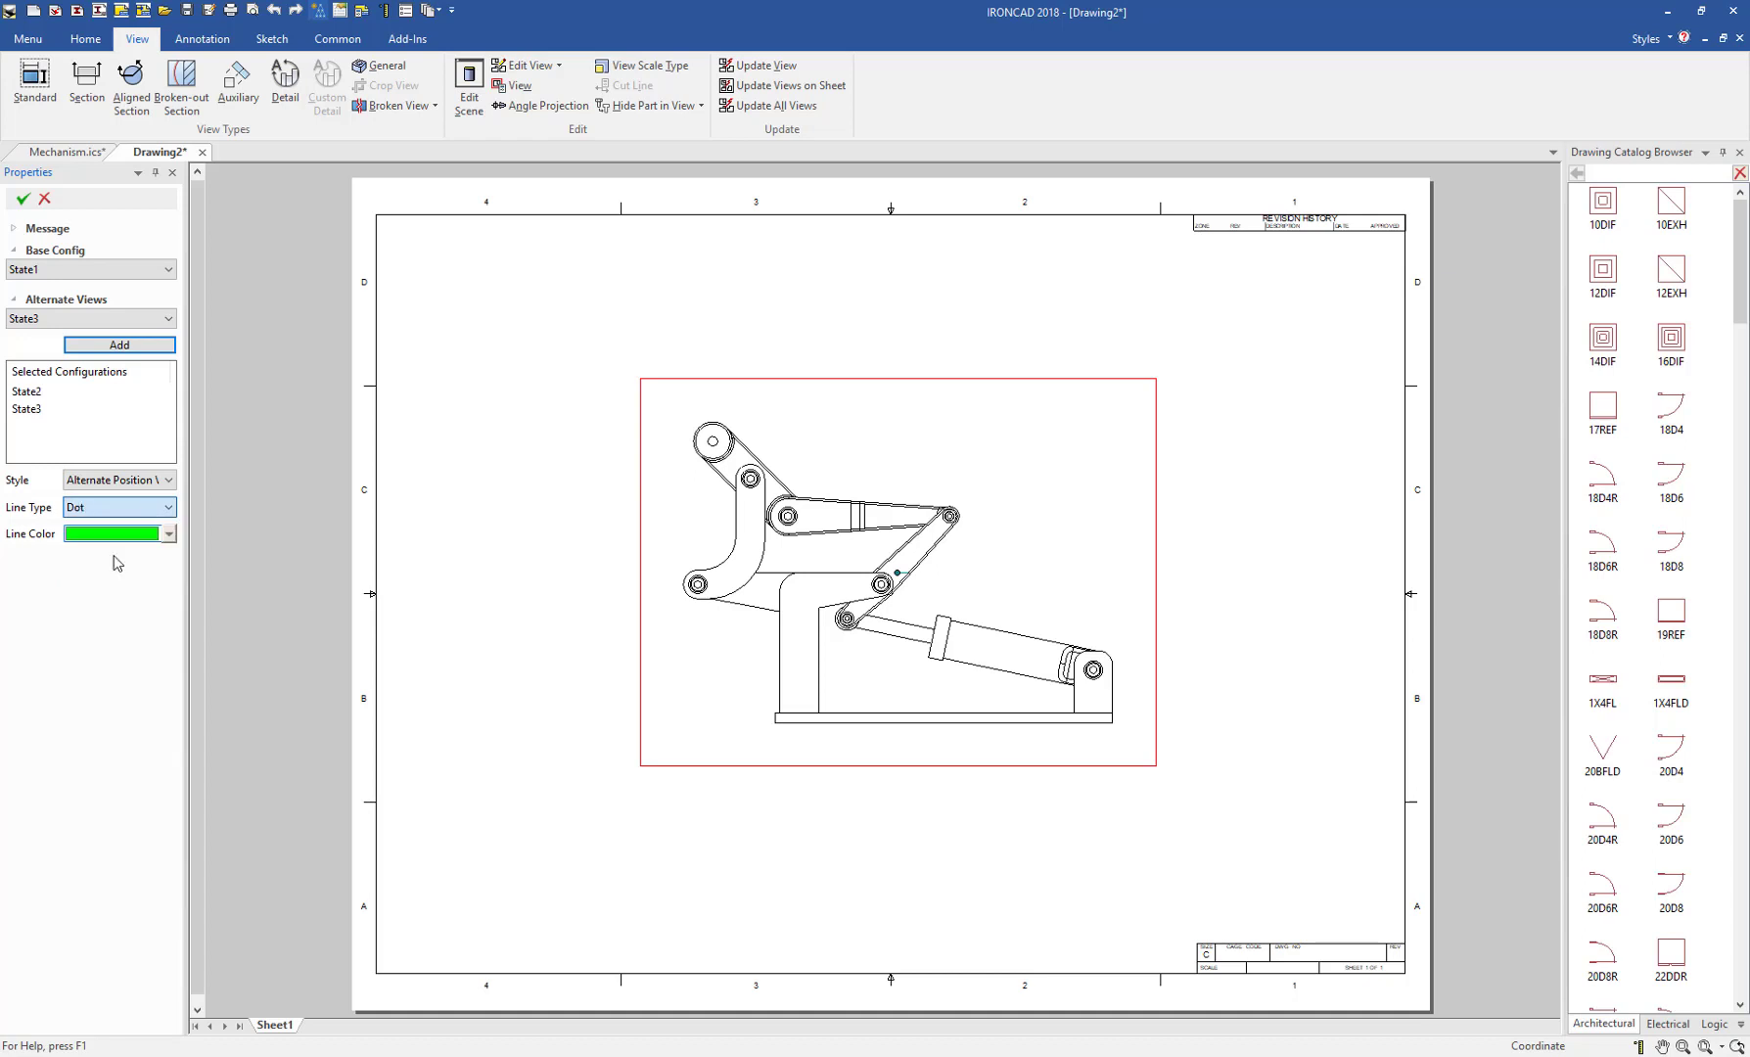
pyautogui.click(120, 535)
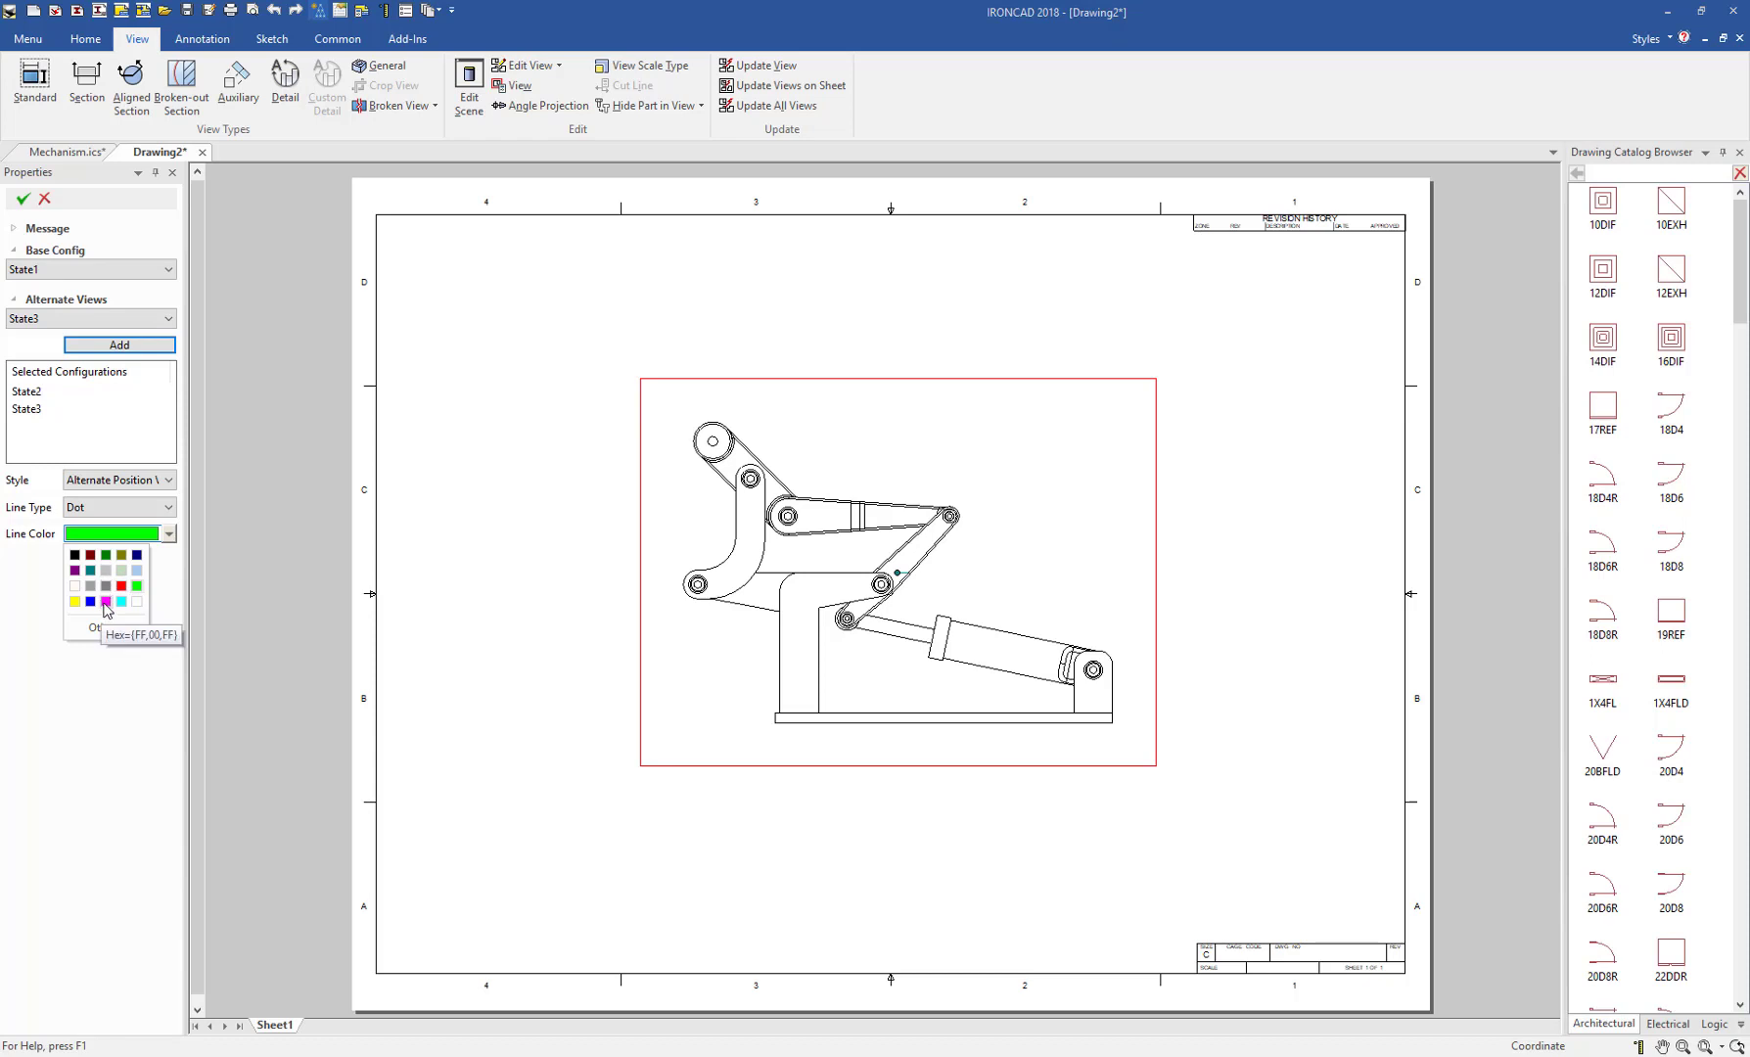
pyautogui.click(106, 602)
pyautogui.click(26, 412)
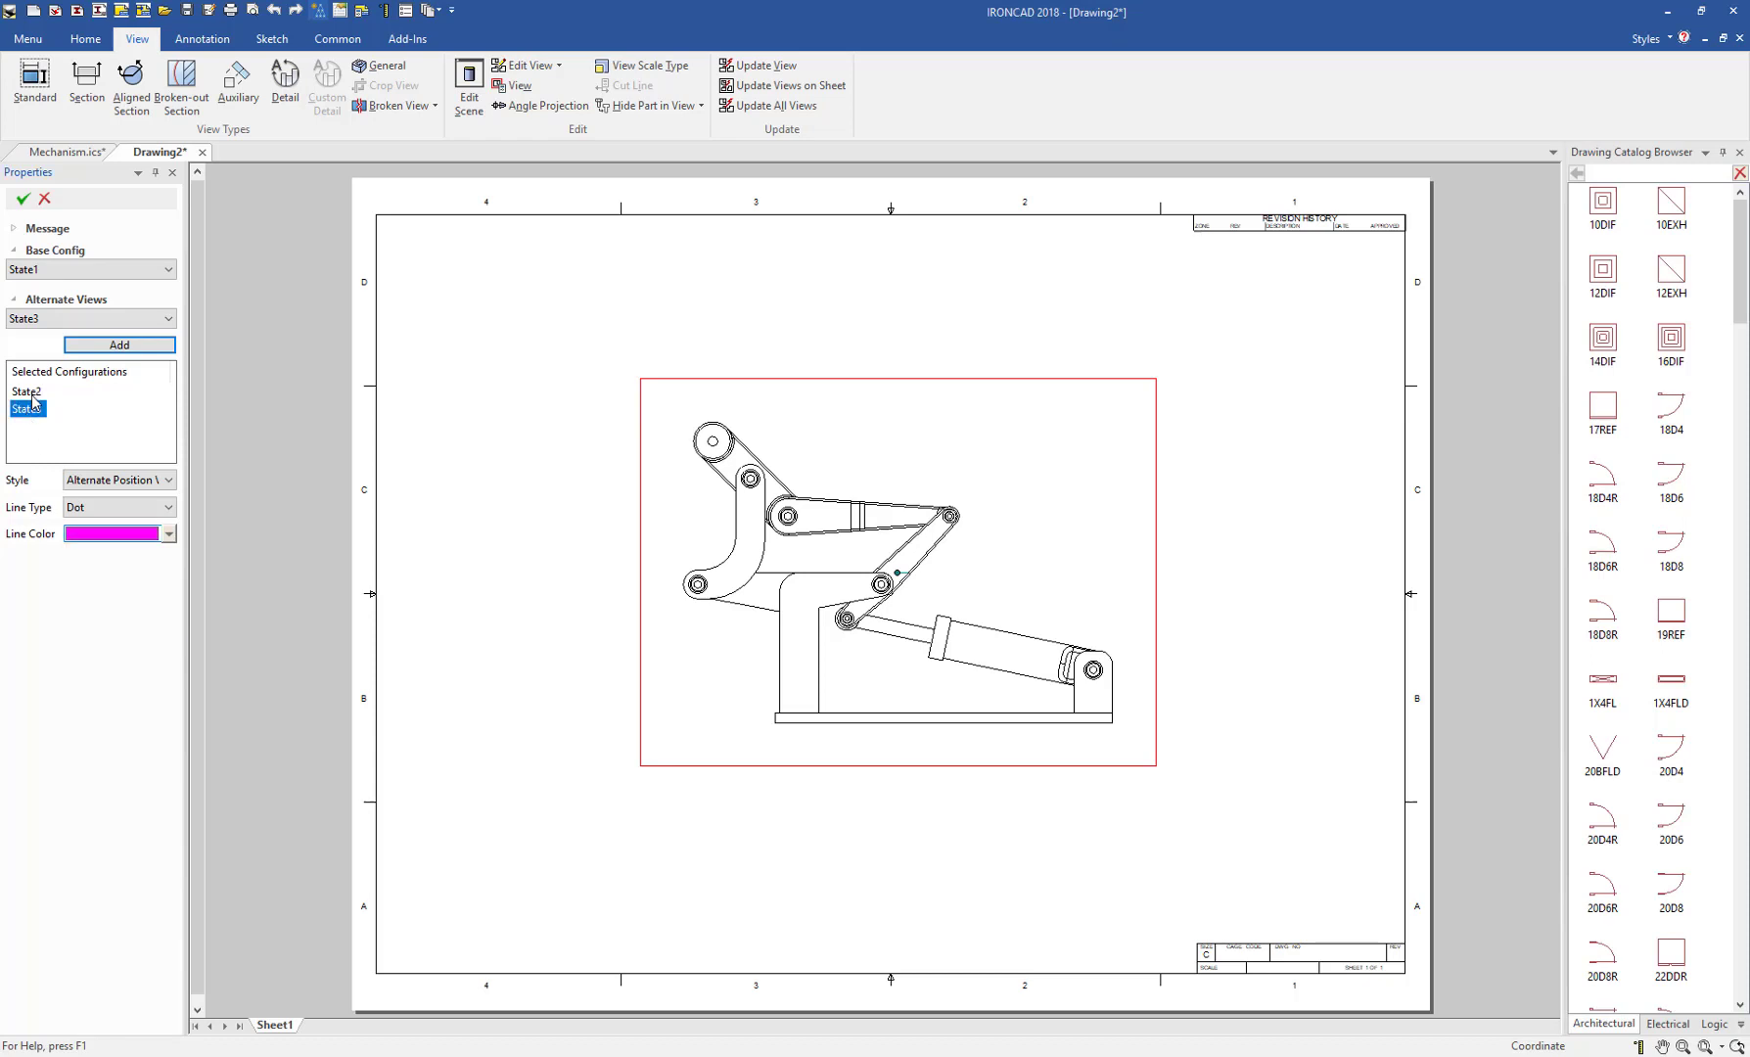
# Give State2 dotted grey lines, then recheck both alternates' settings.
pyautogui.click(33, 397)
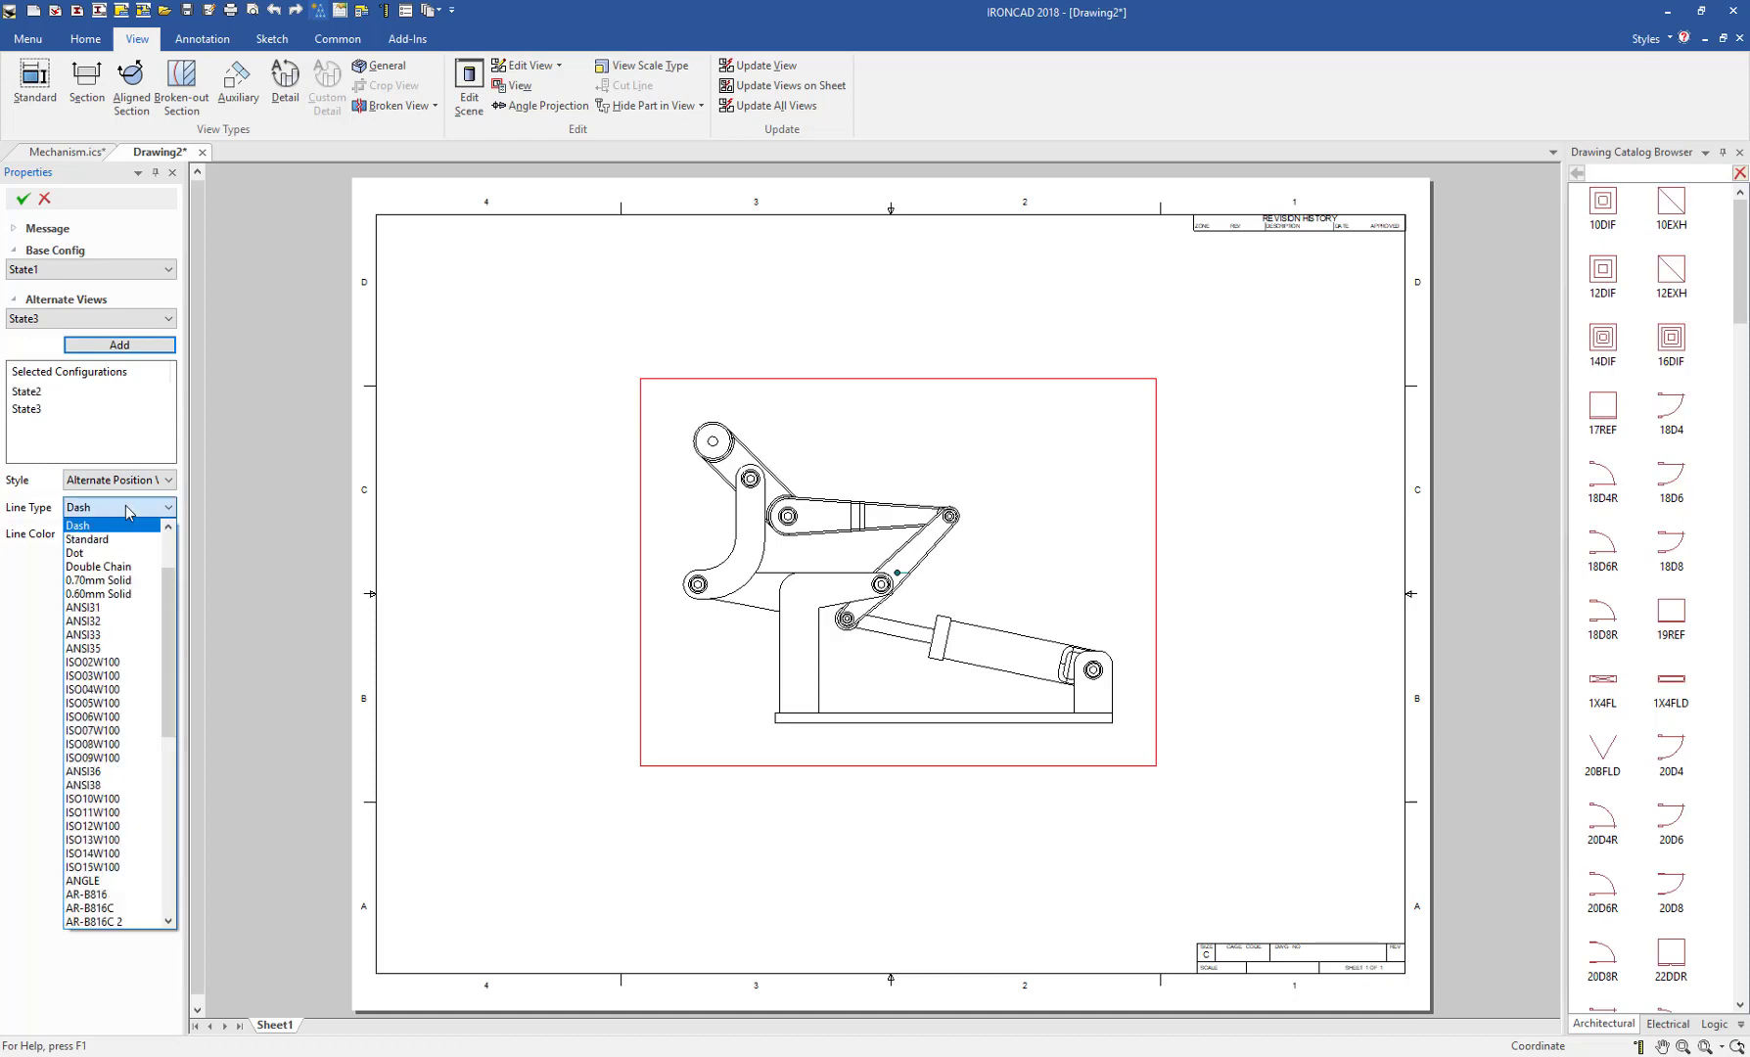
pyautogui.click(129, 509)
pyautogui.click(111, 553)
pyautogui.click(26, 394)
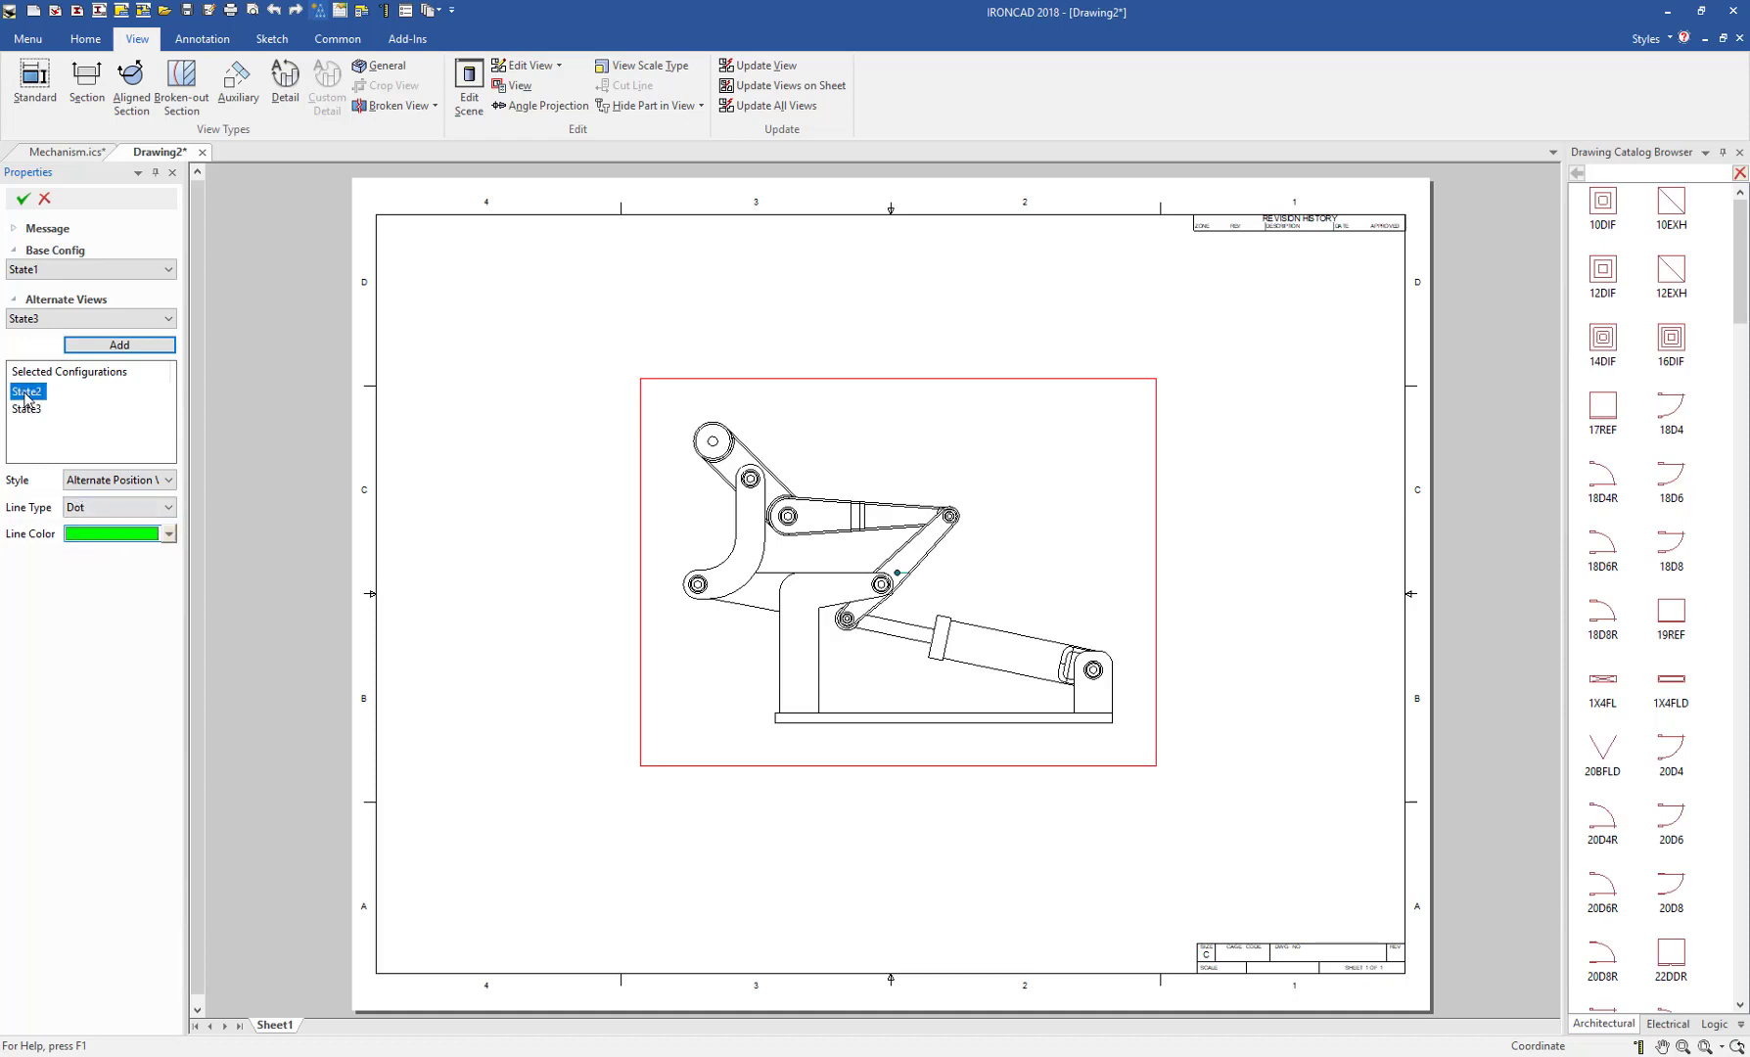
pyautogui.click(113, 533)
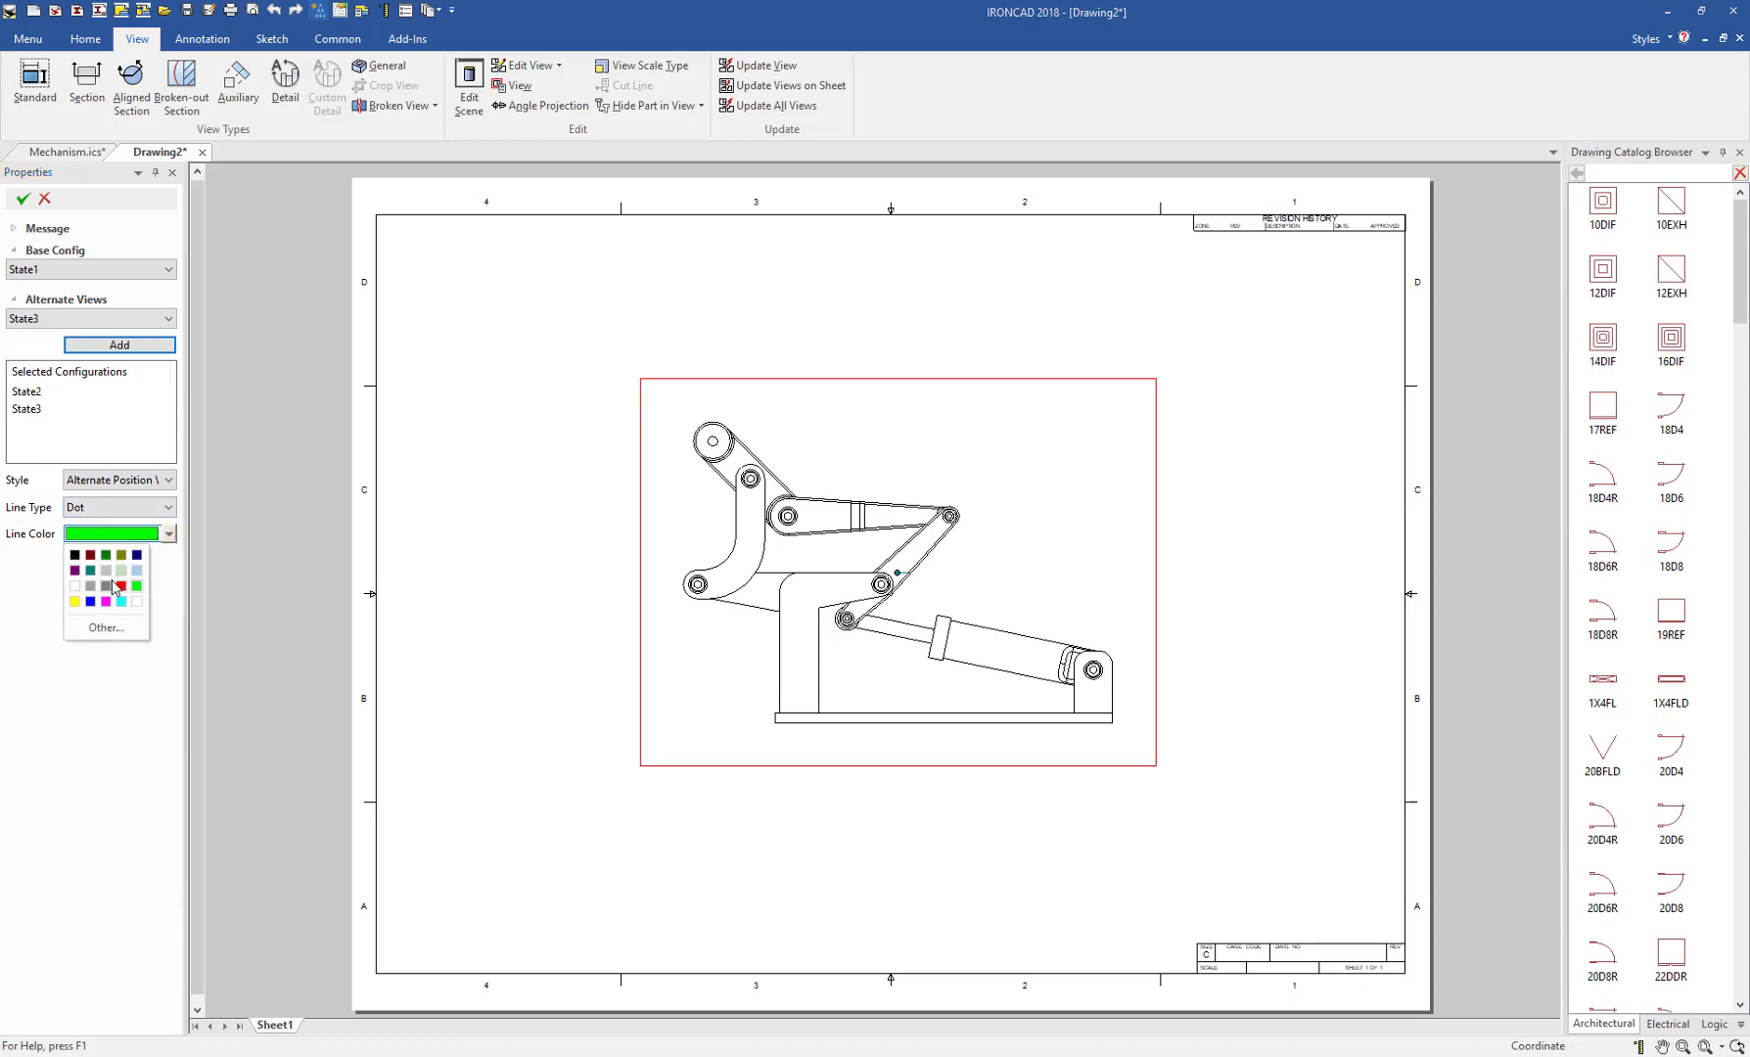
pyautogui.click(106, 602)
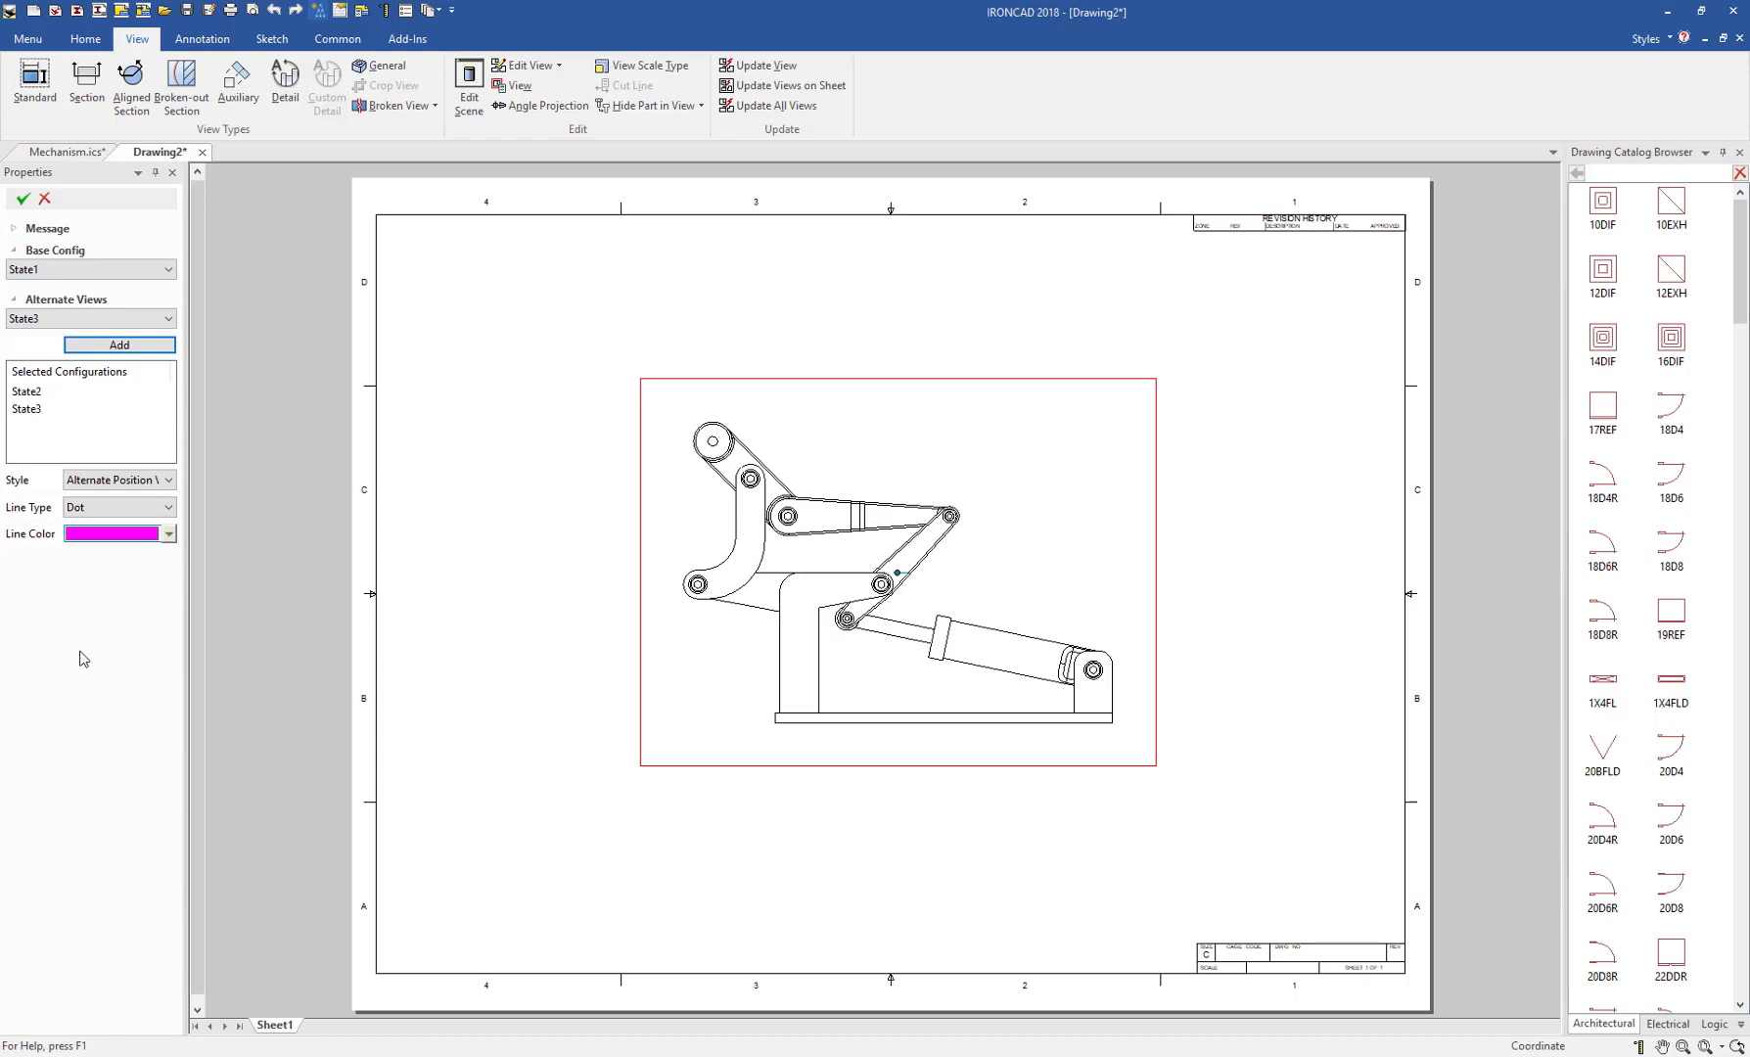
pyautogui.click(30, 411)
pyautogui.click(31, 393)
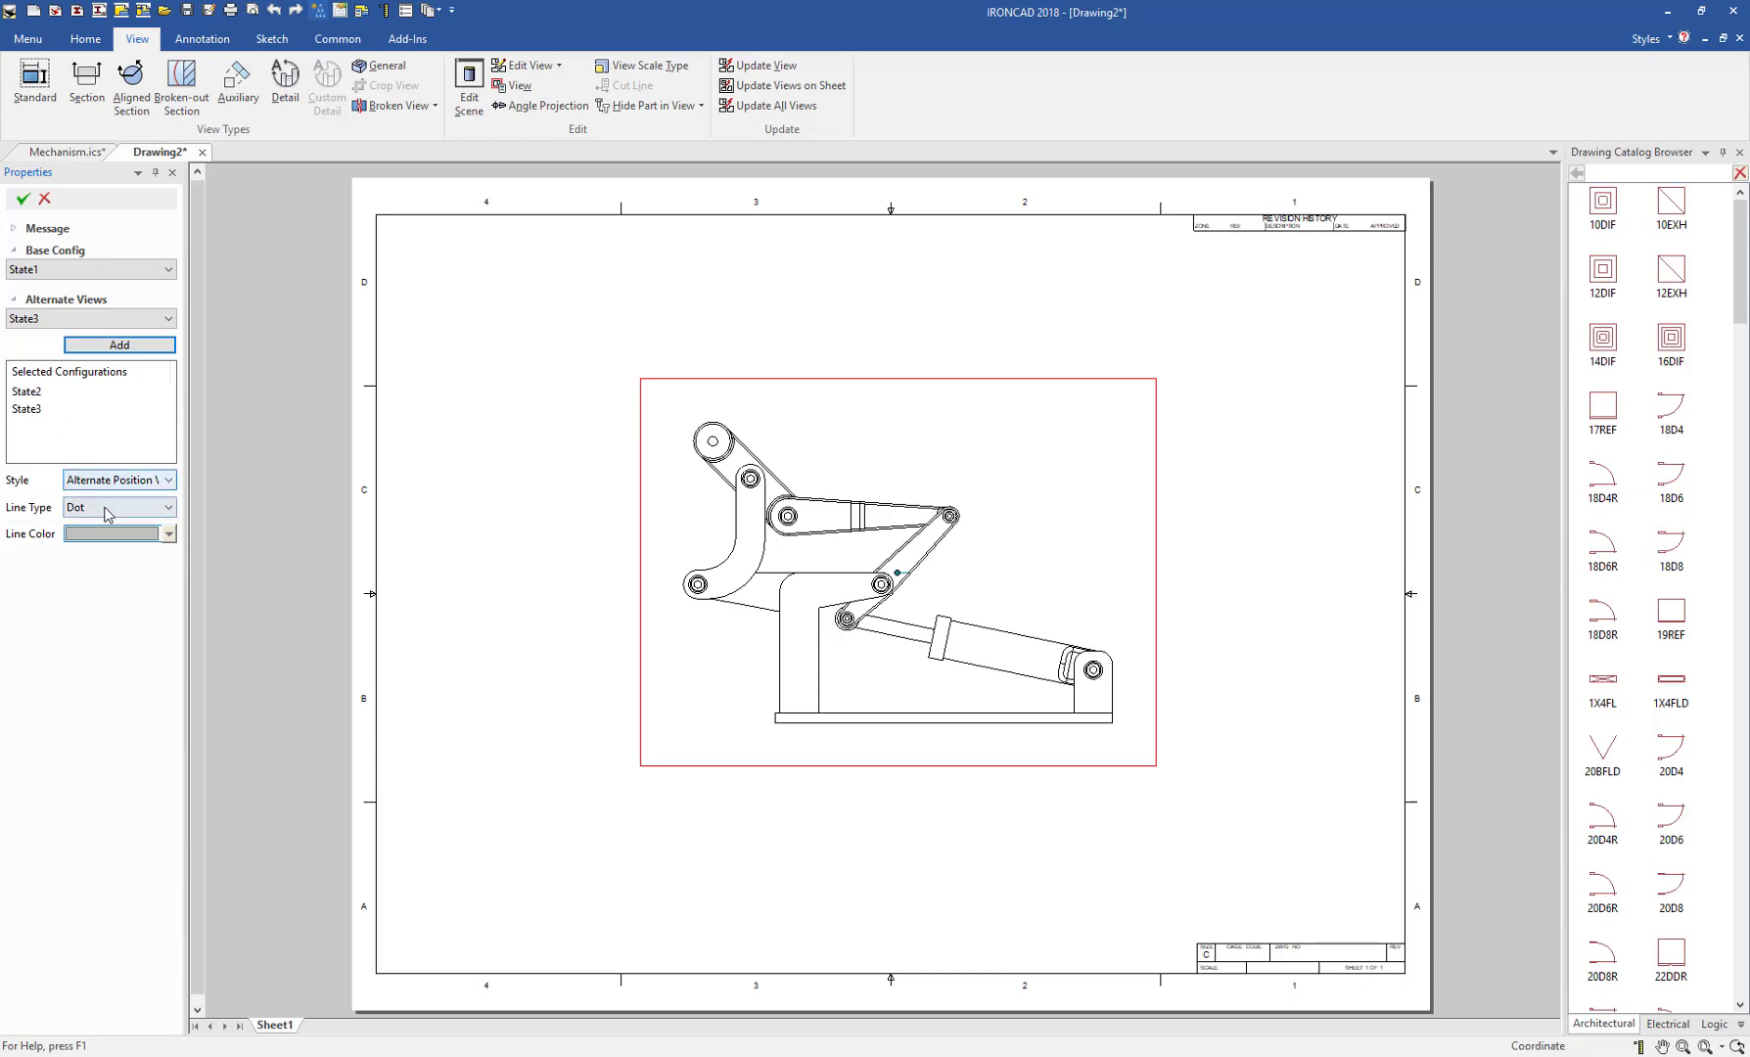
# Accept the Alternate Position settings so State2 and State3 show as grey and magenta dotted overlays.
pyautogui.click(22, 200)
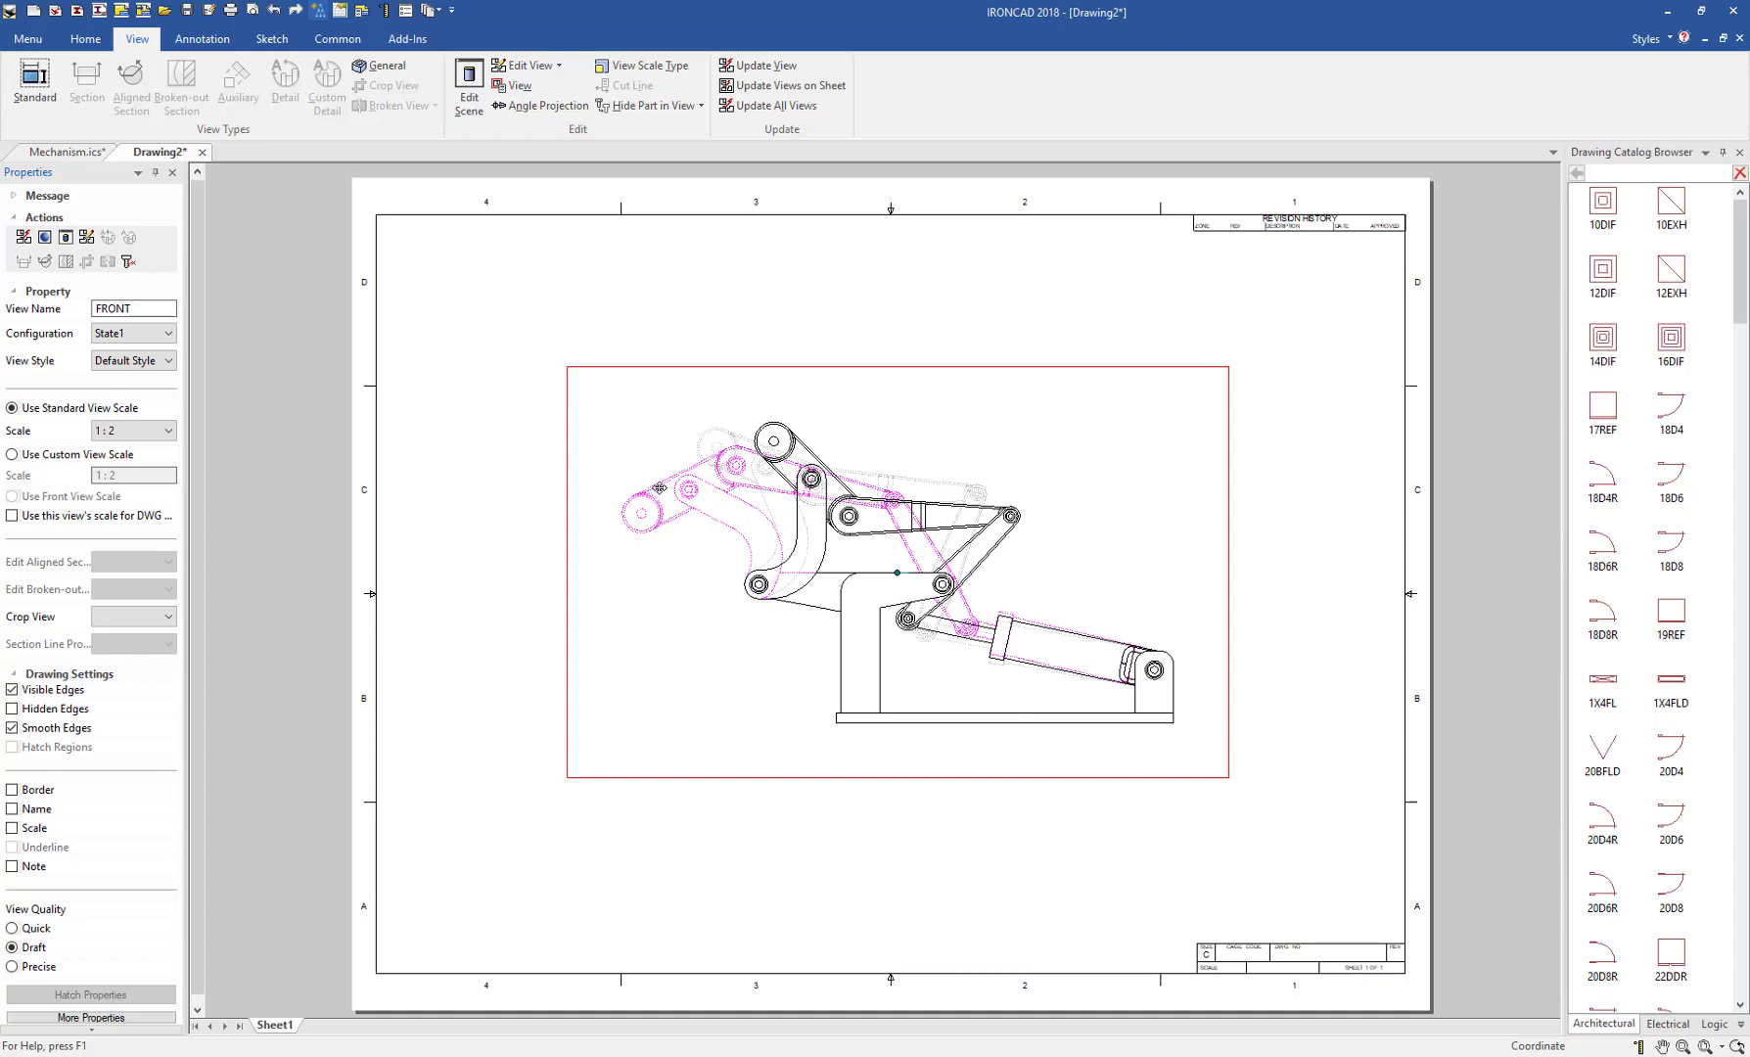
# Dimension 5.402 horizontally above the linkage, from the magenta overlay's left pin to the upper pulley.
pyautogui.moveTo(634, 429); pyautogui.dragTo(611, 380, button='right')
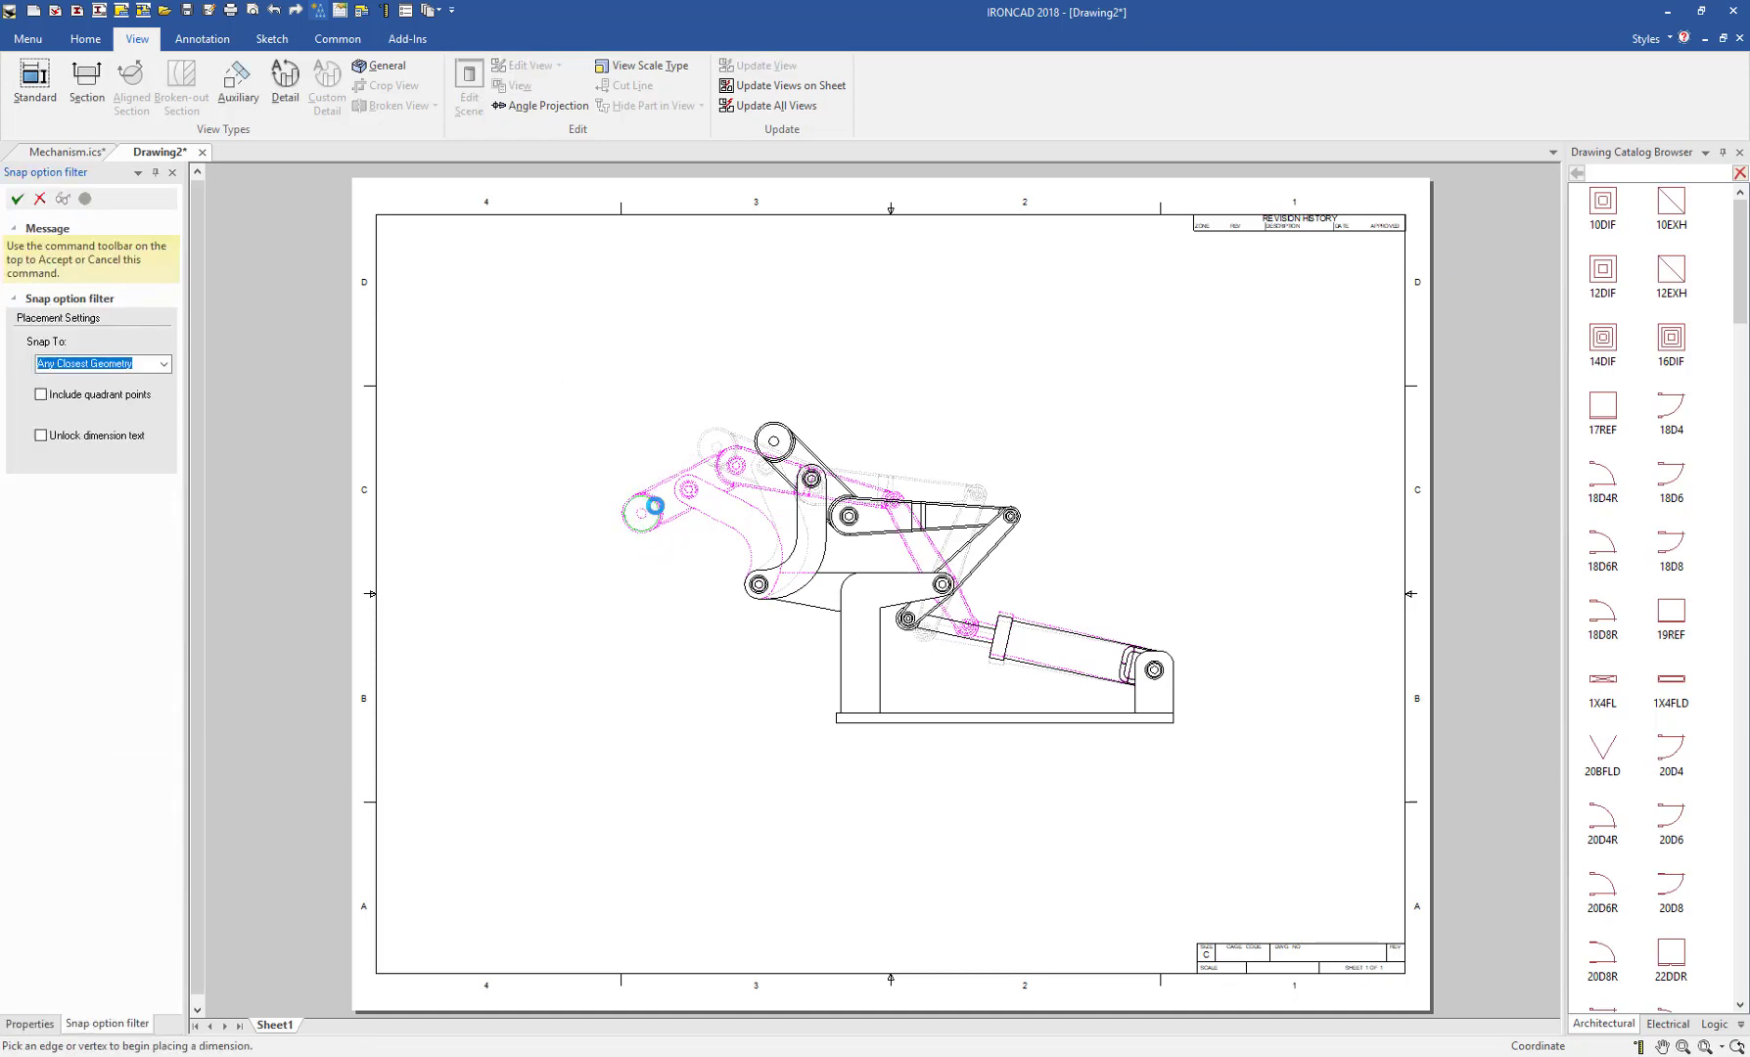
pyautogui.click(654, 507)
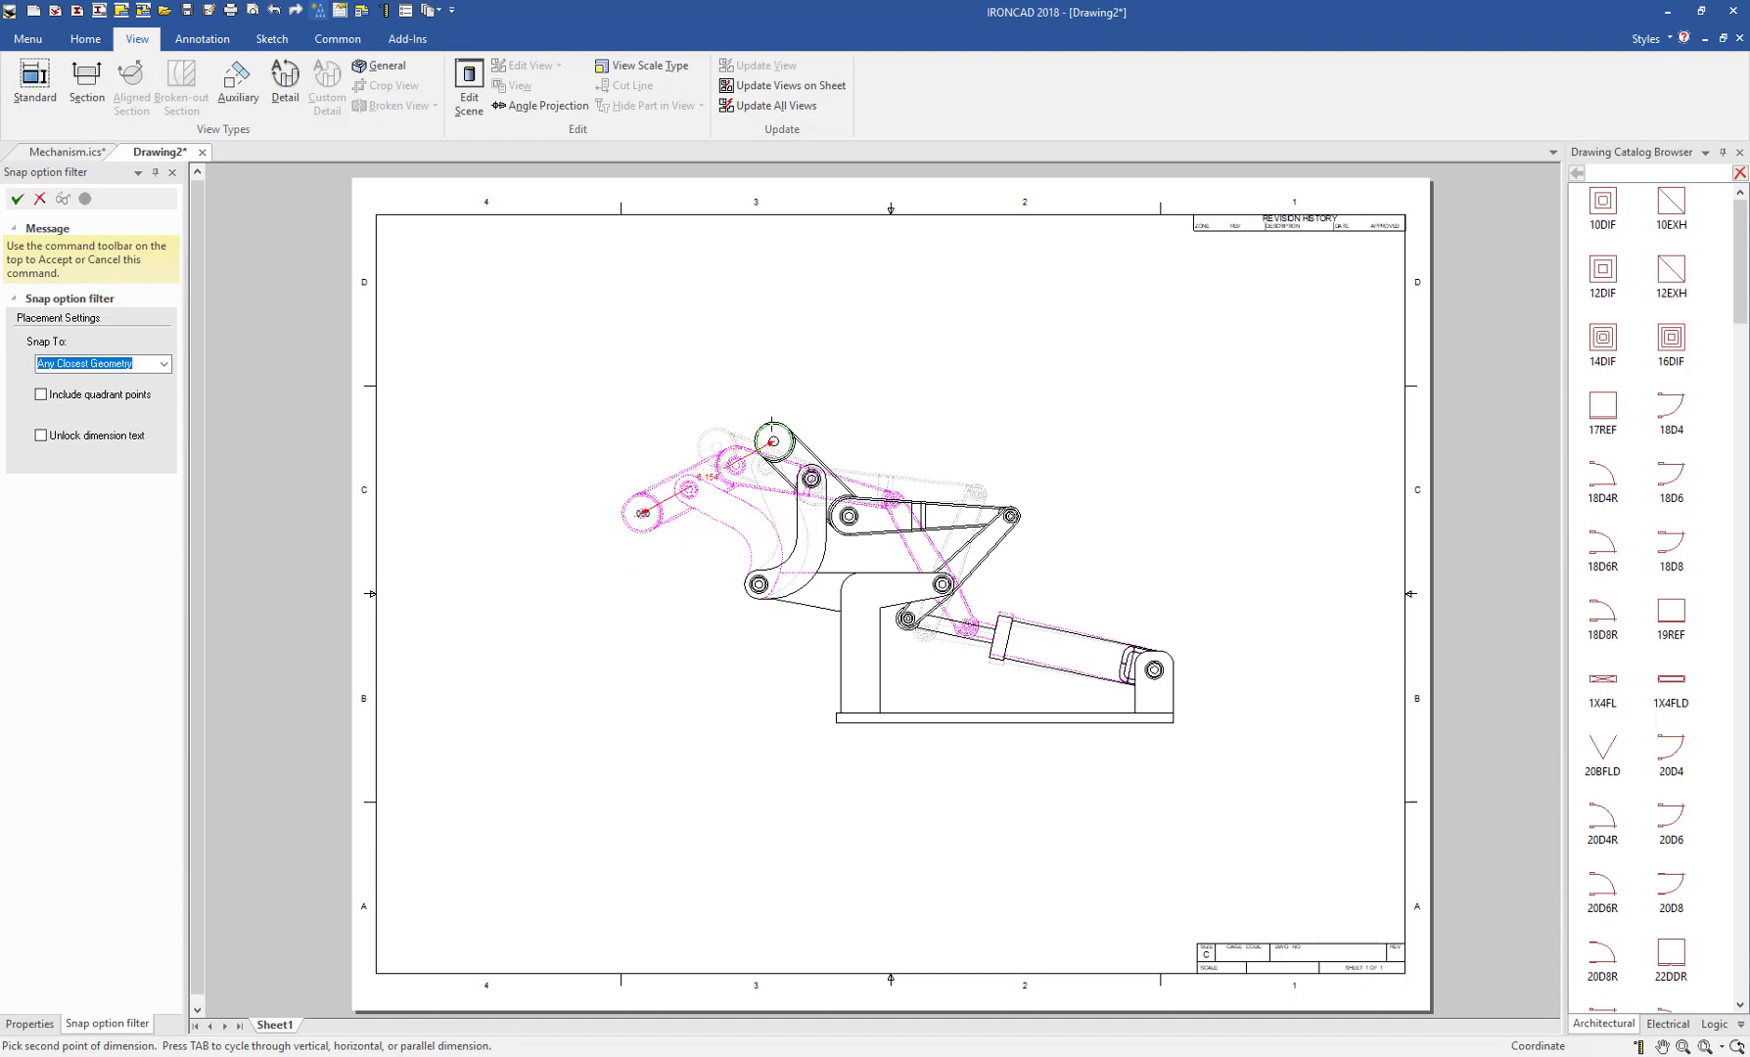
pyautogui.click(773, 440)
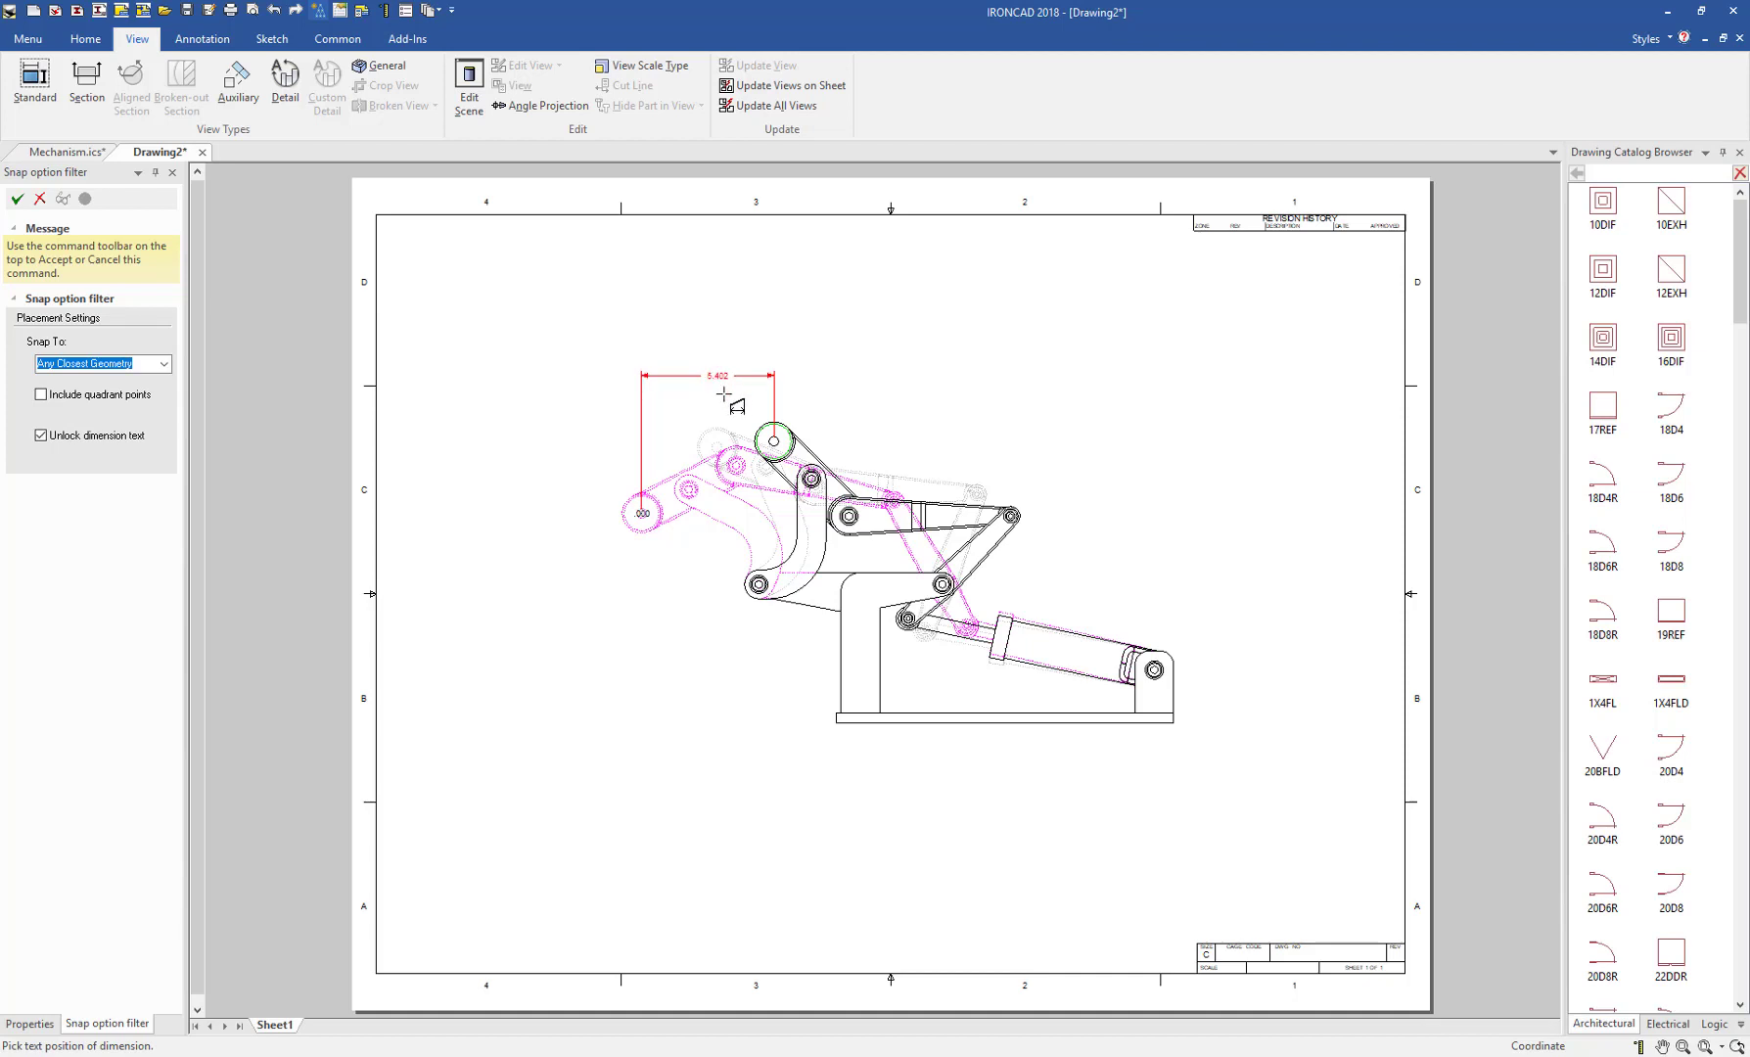
pyautogui.press('shift')
pyautogui.click(705, 384)
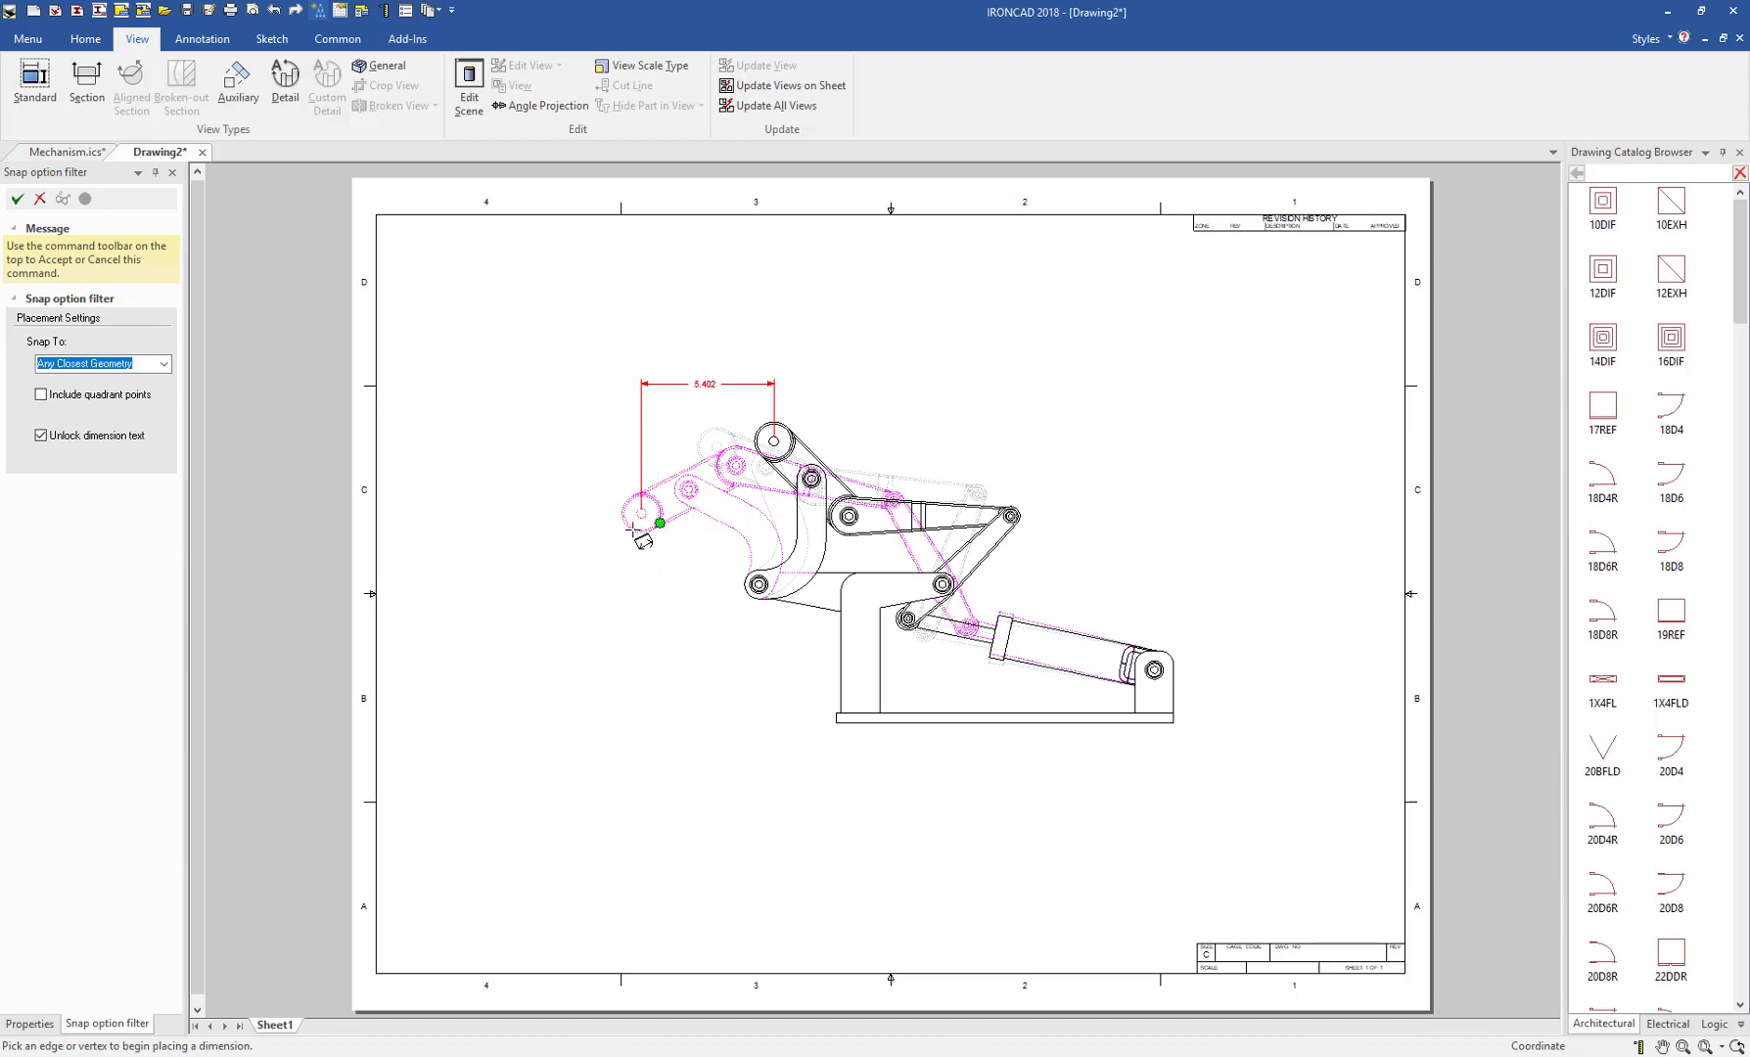
# Add vertical 8.555 and 11.502 dimensions from the base to the overlay pin and top pulley.
pyautogui.click(633, 529)
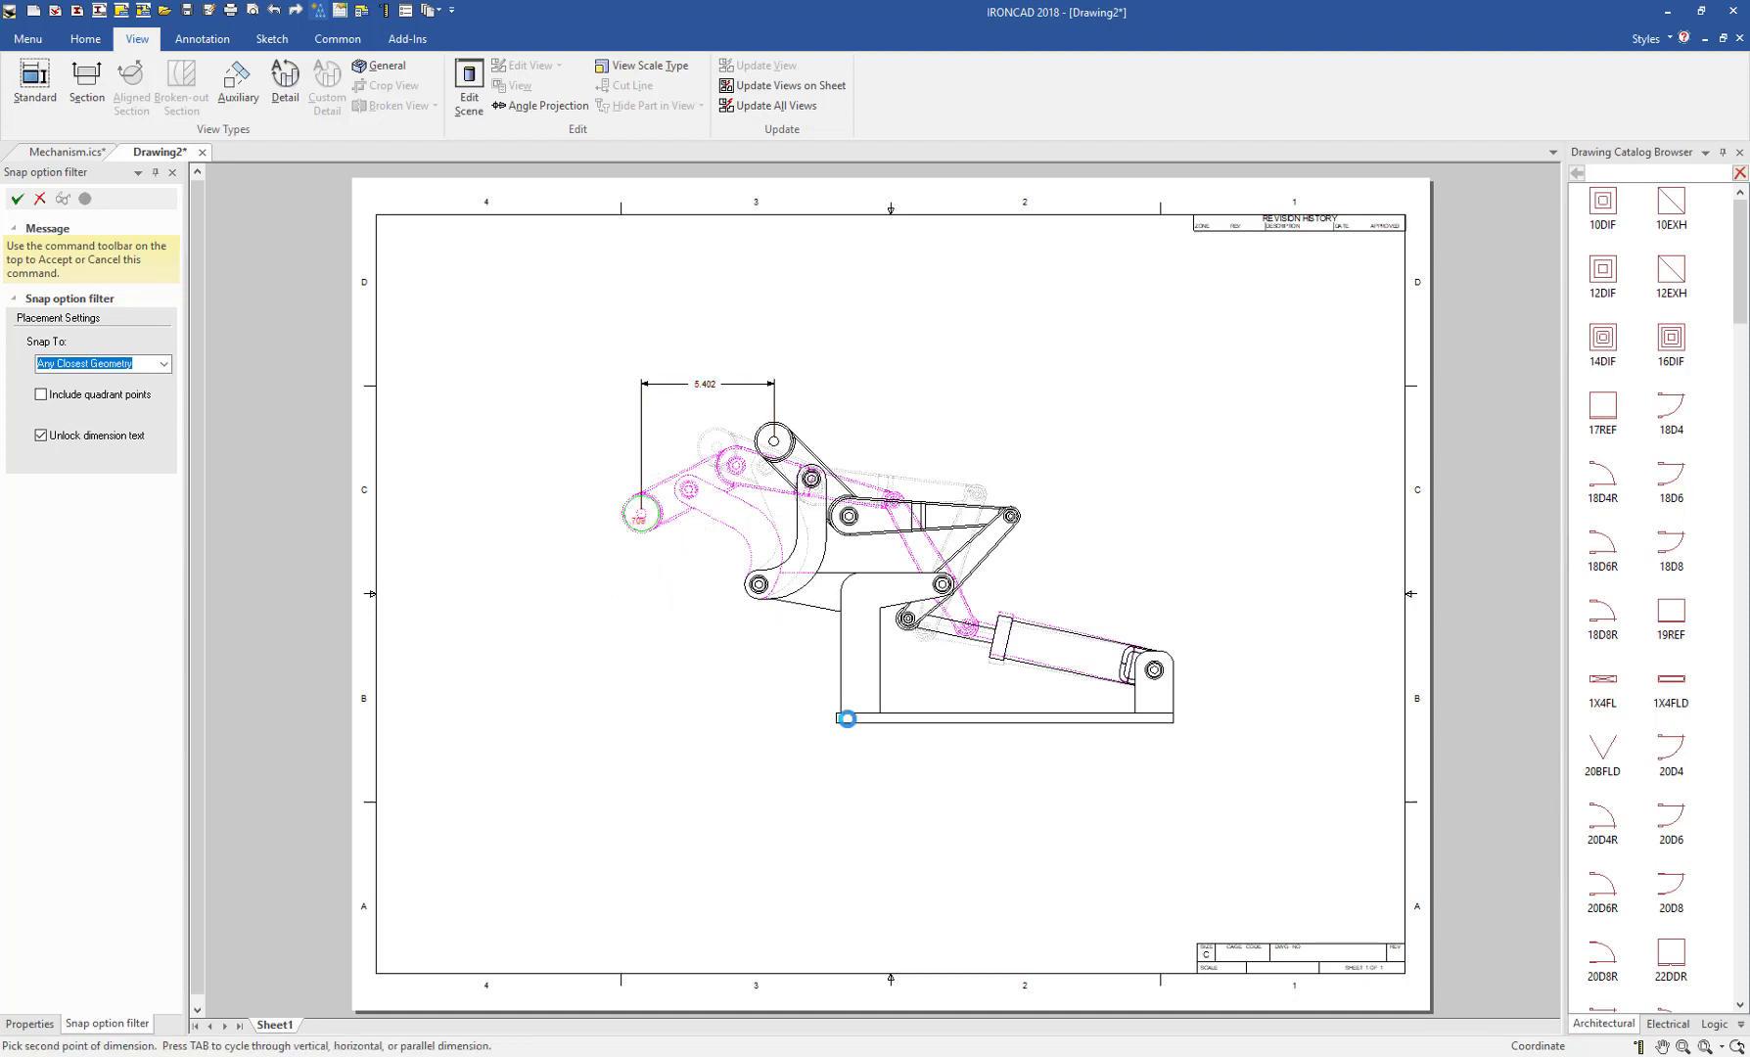
pyautogui.press('Tab')
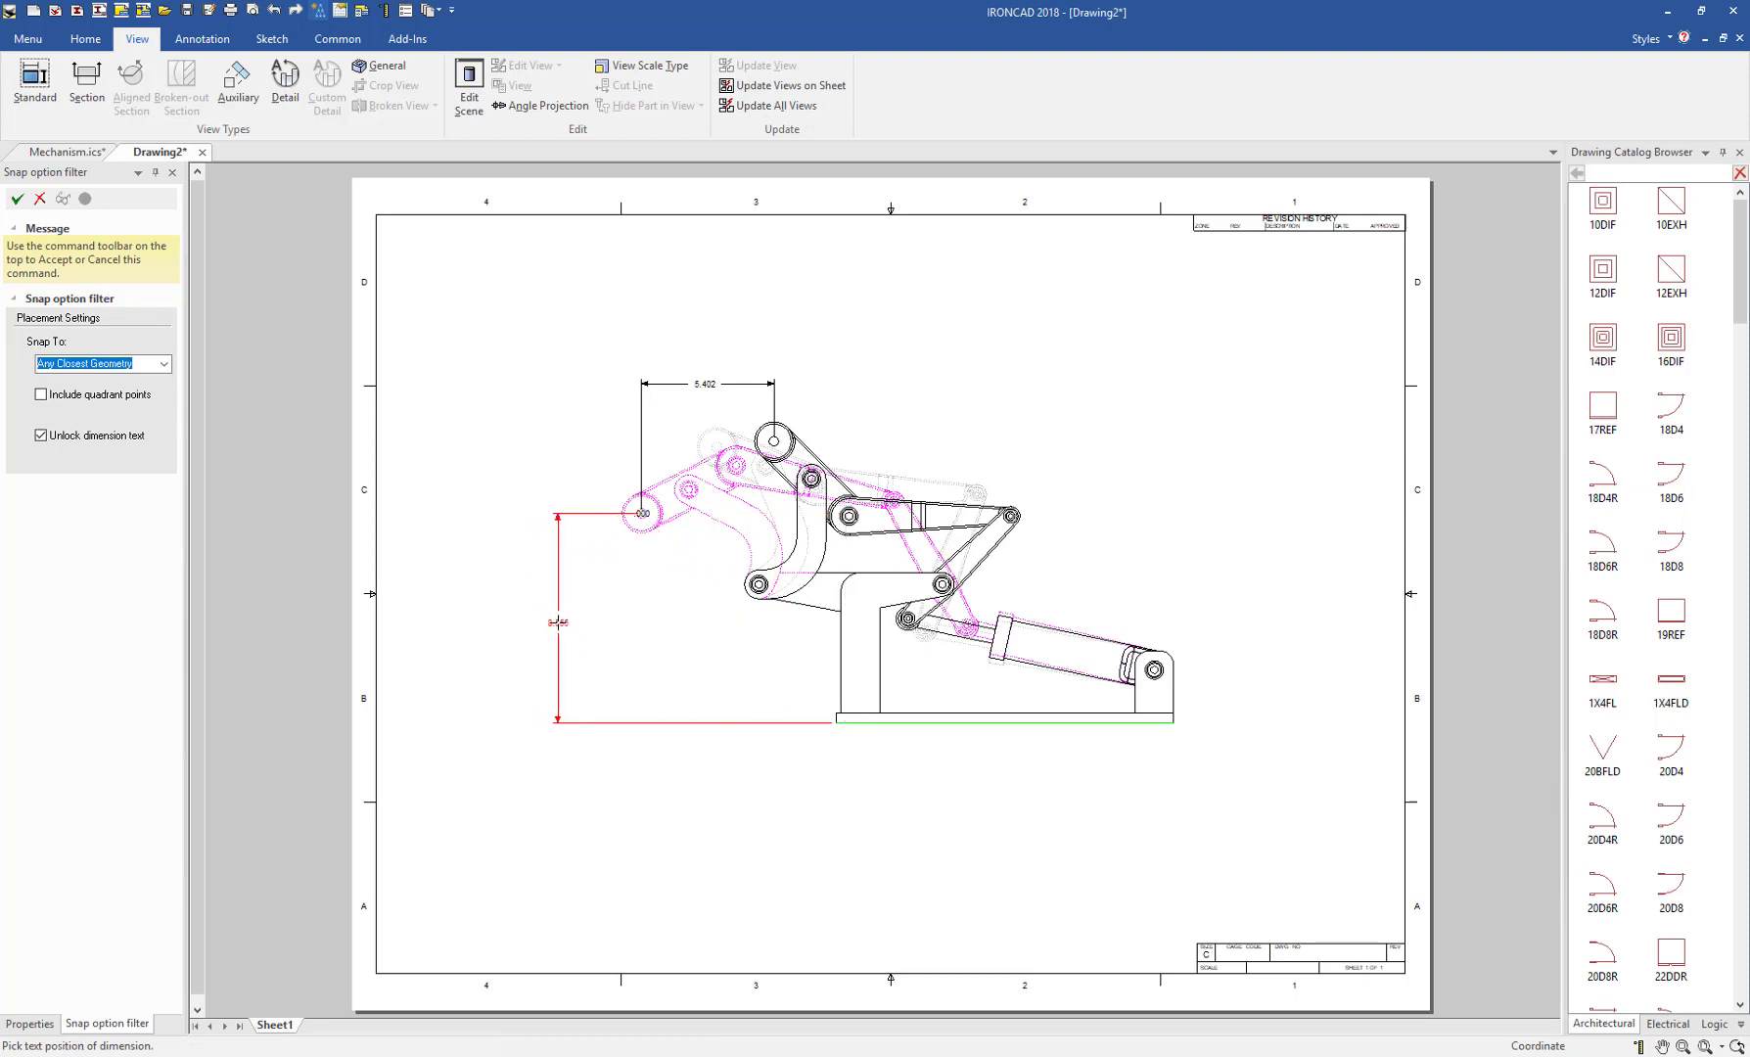
pyautogui.click(672, 582)
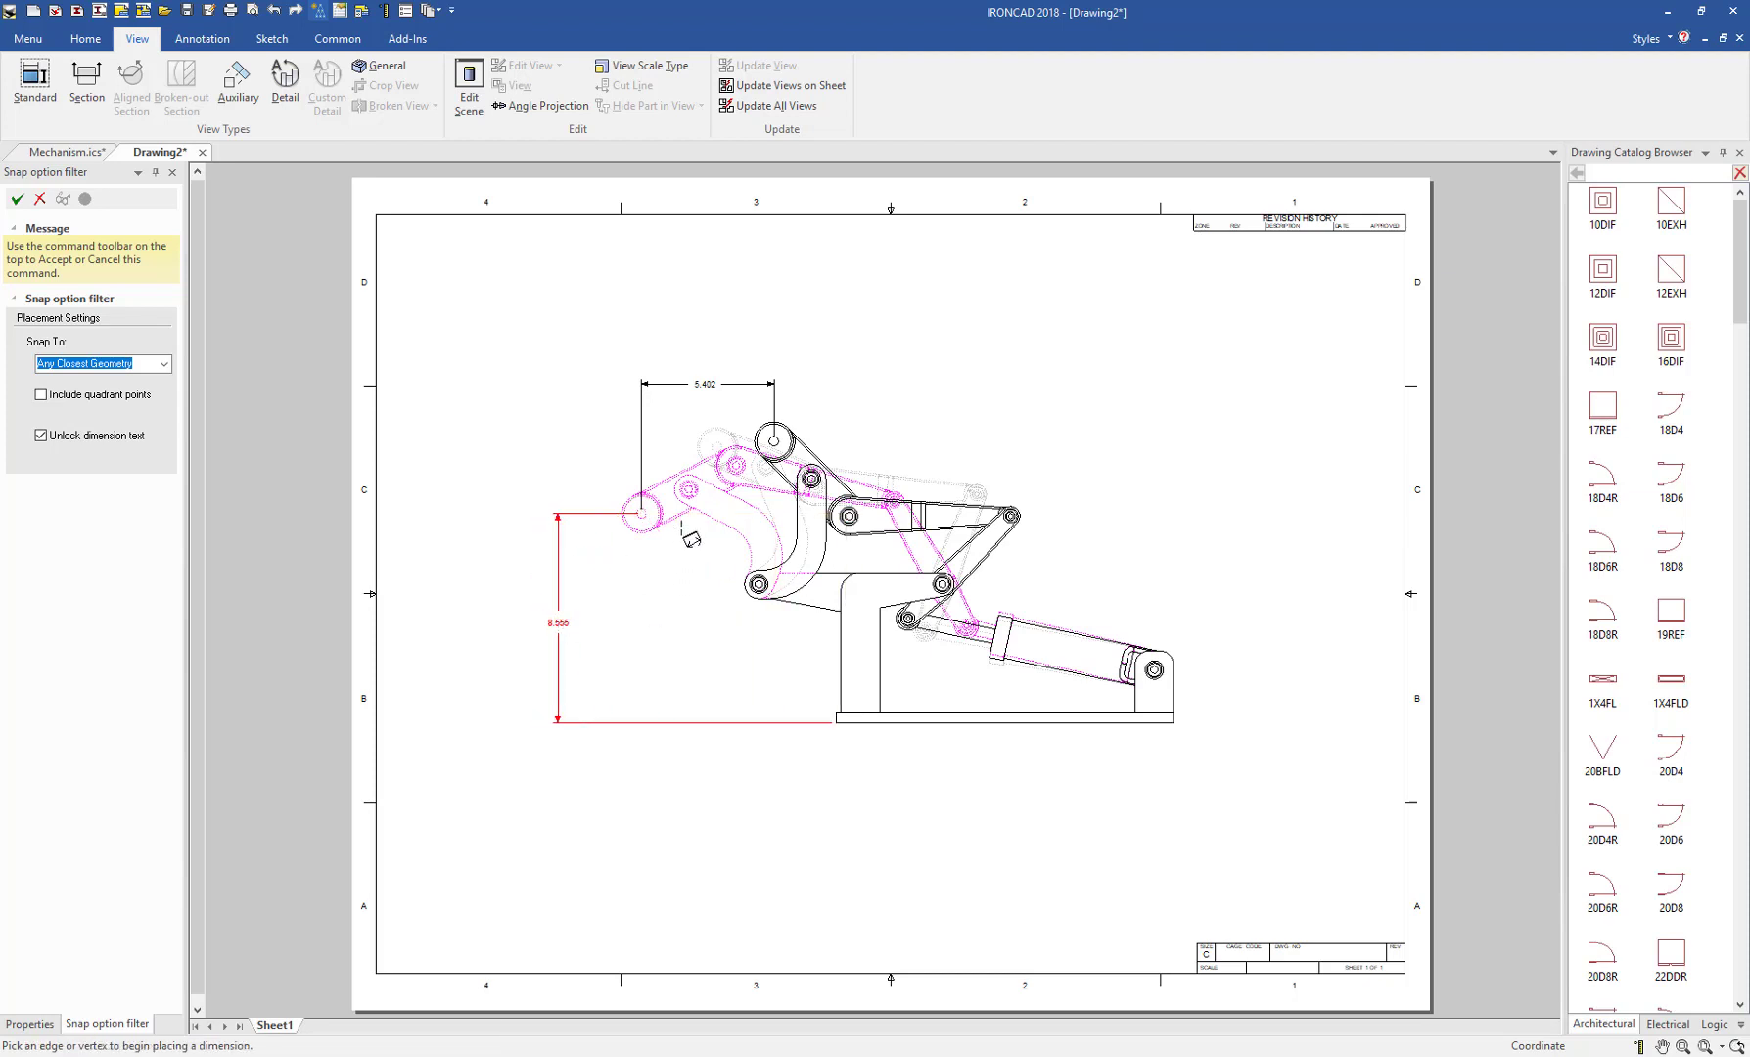
pyautogui.click(770, 442)
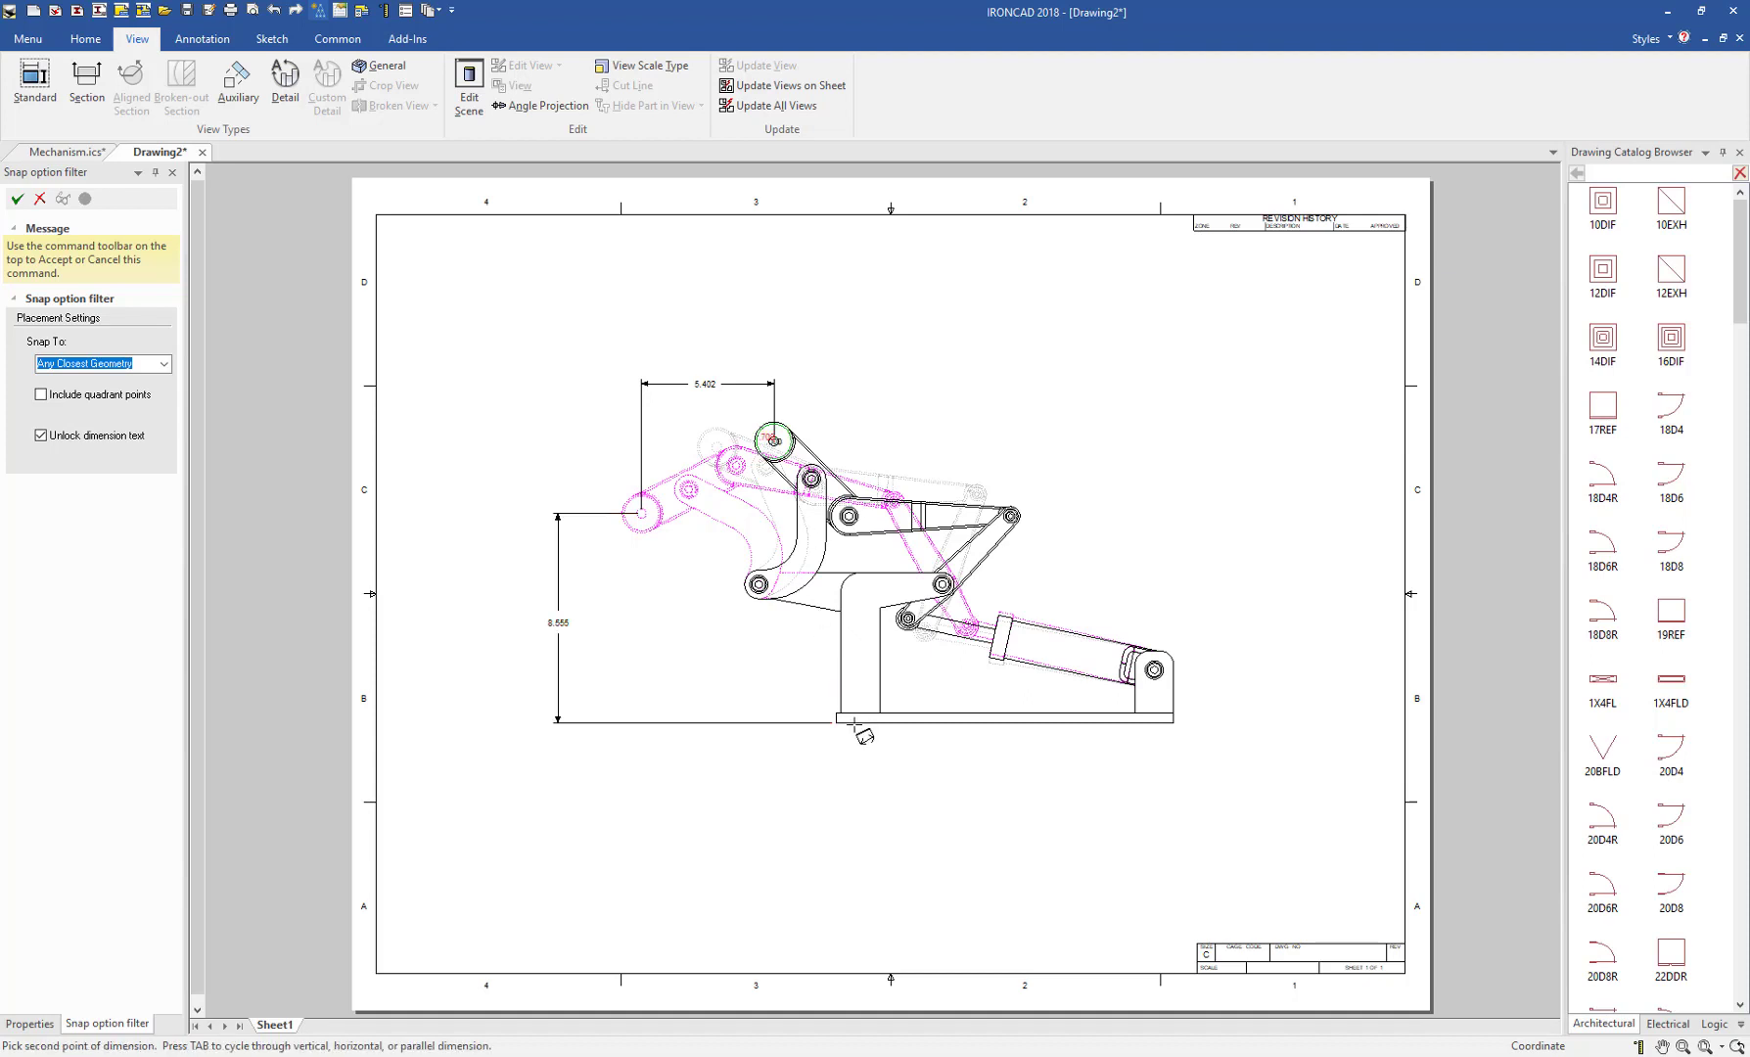
pyautogui.press('Tab')
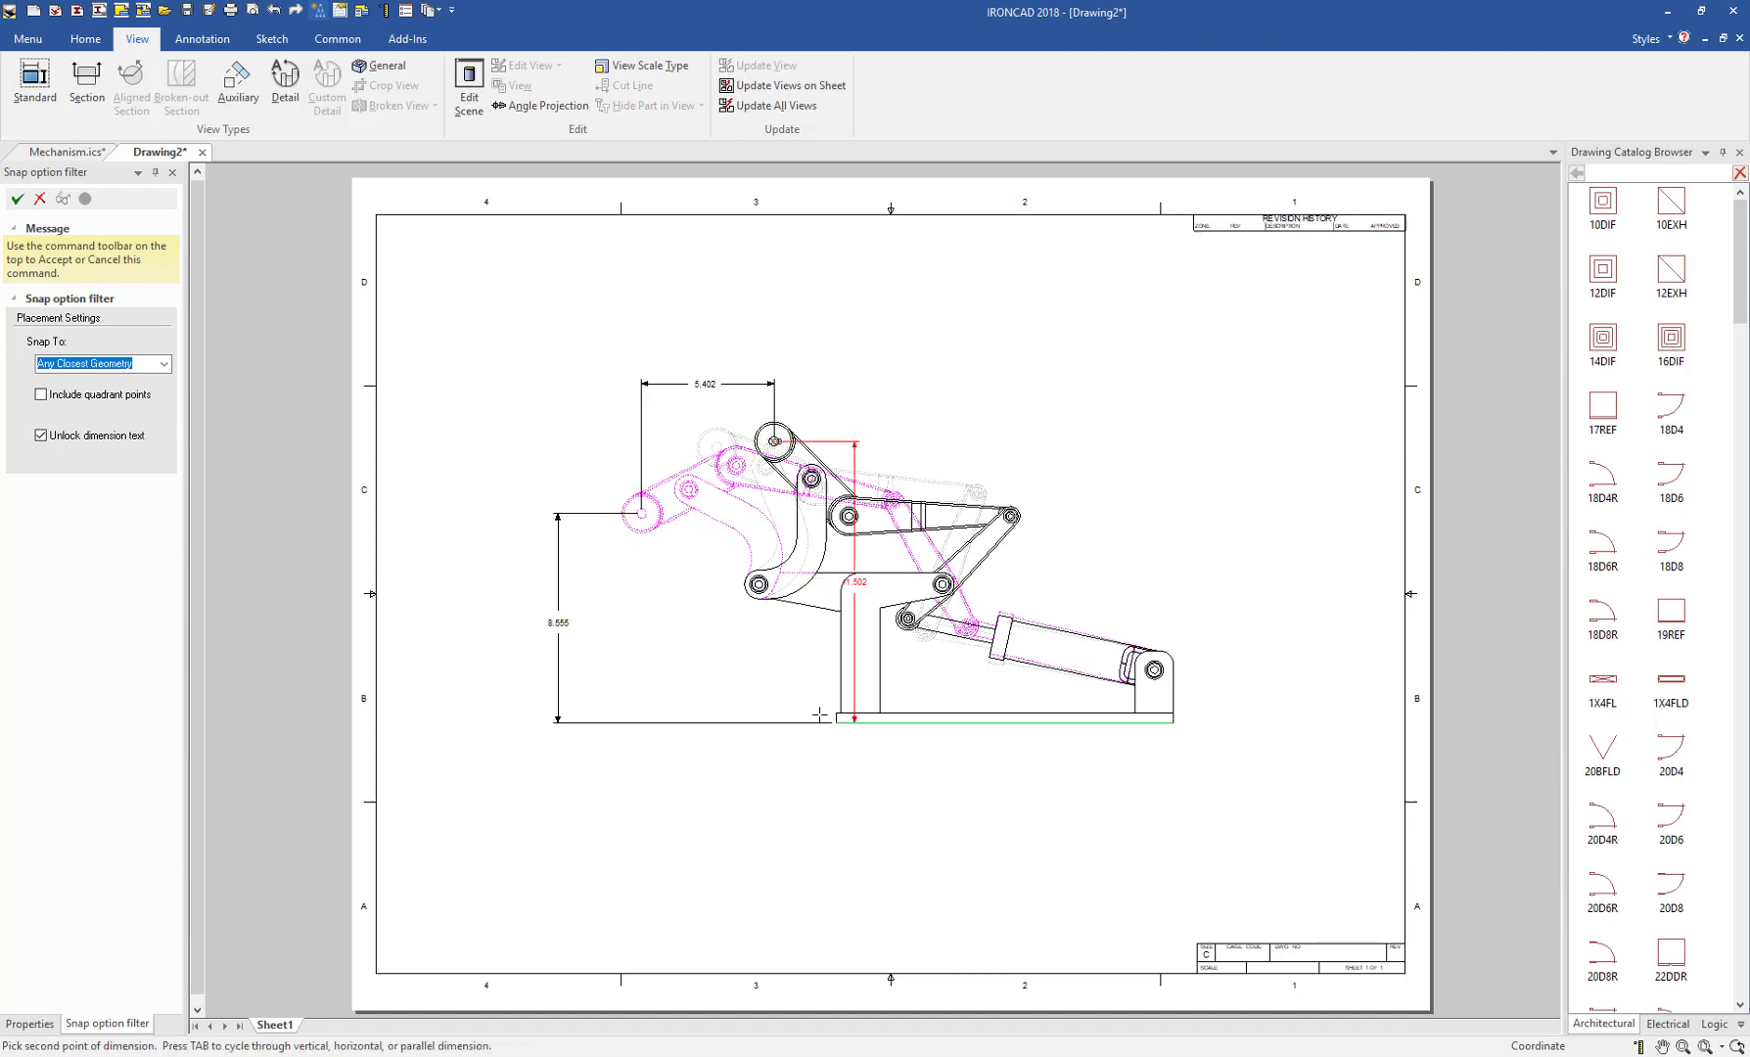
pyautogui.click(820, 716)
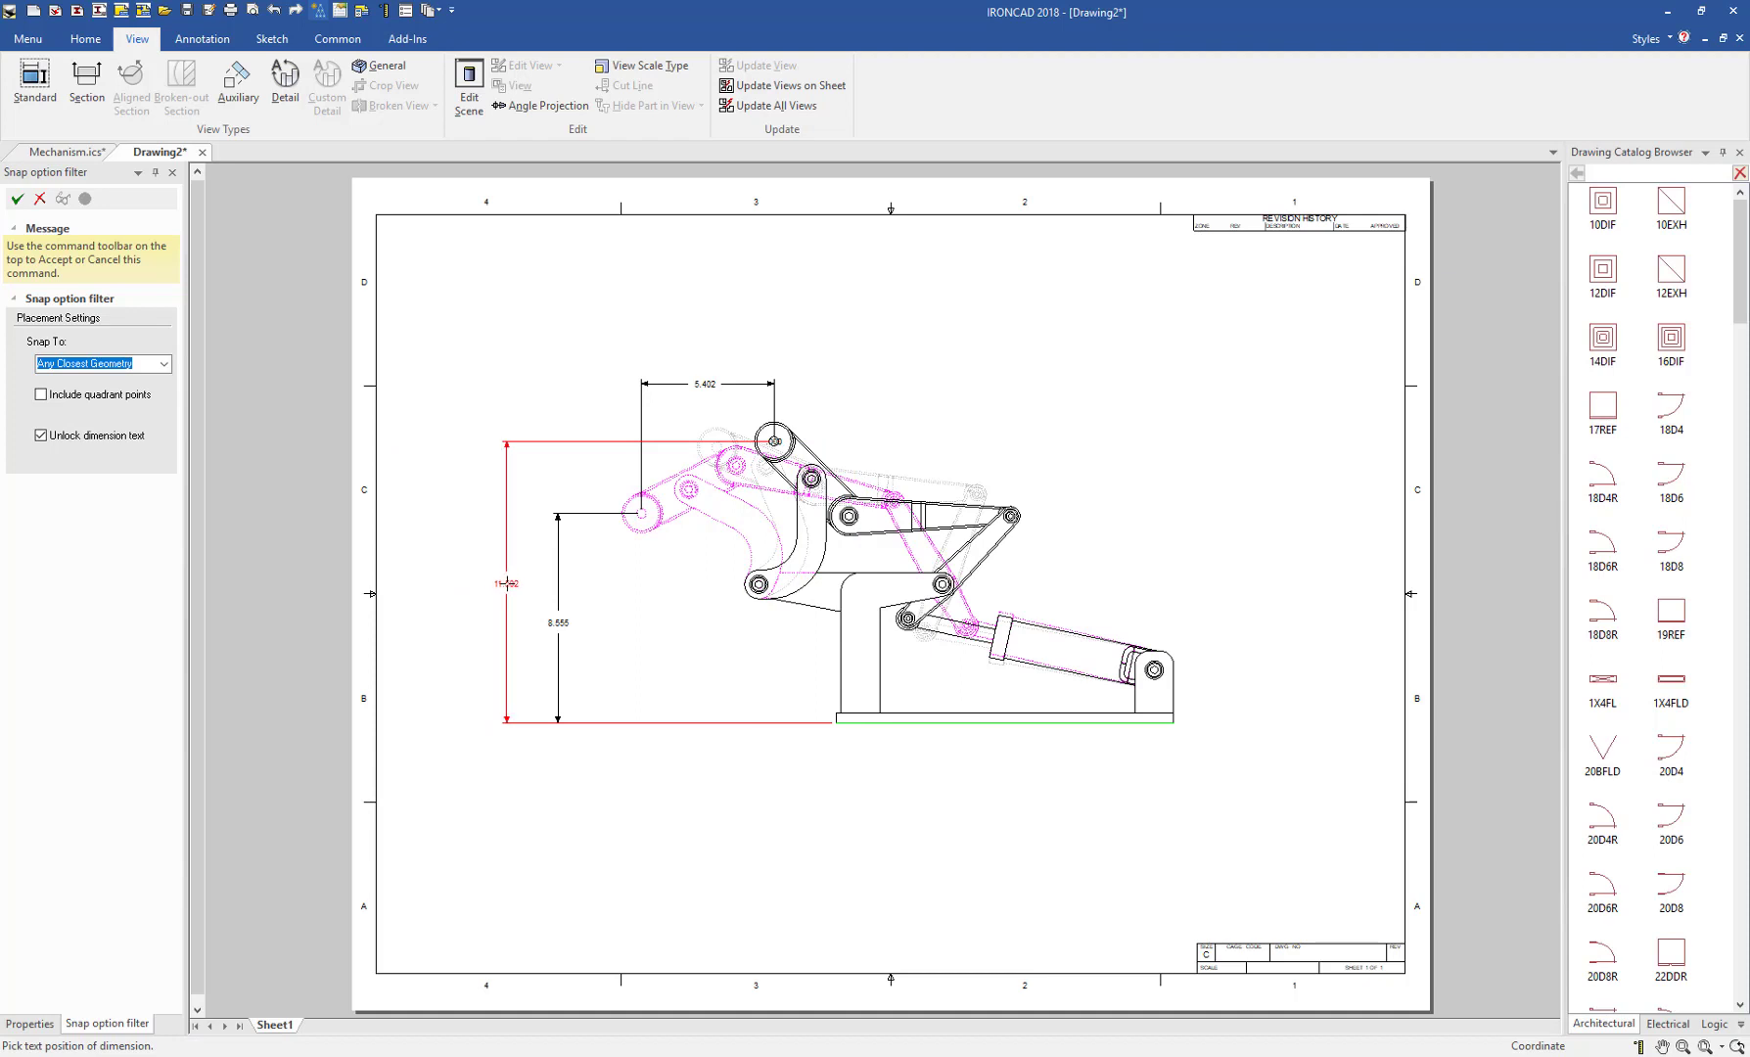
pyautogui.click(506, 583)
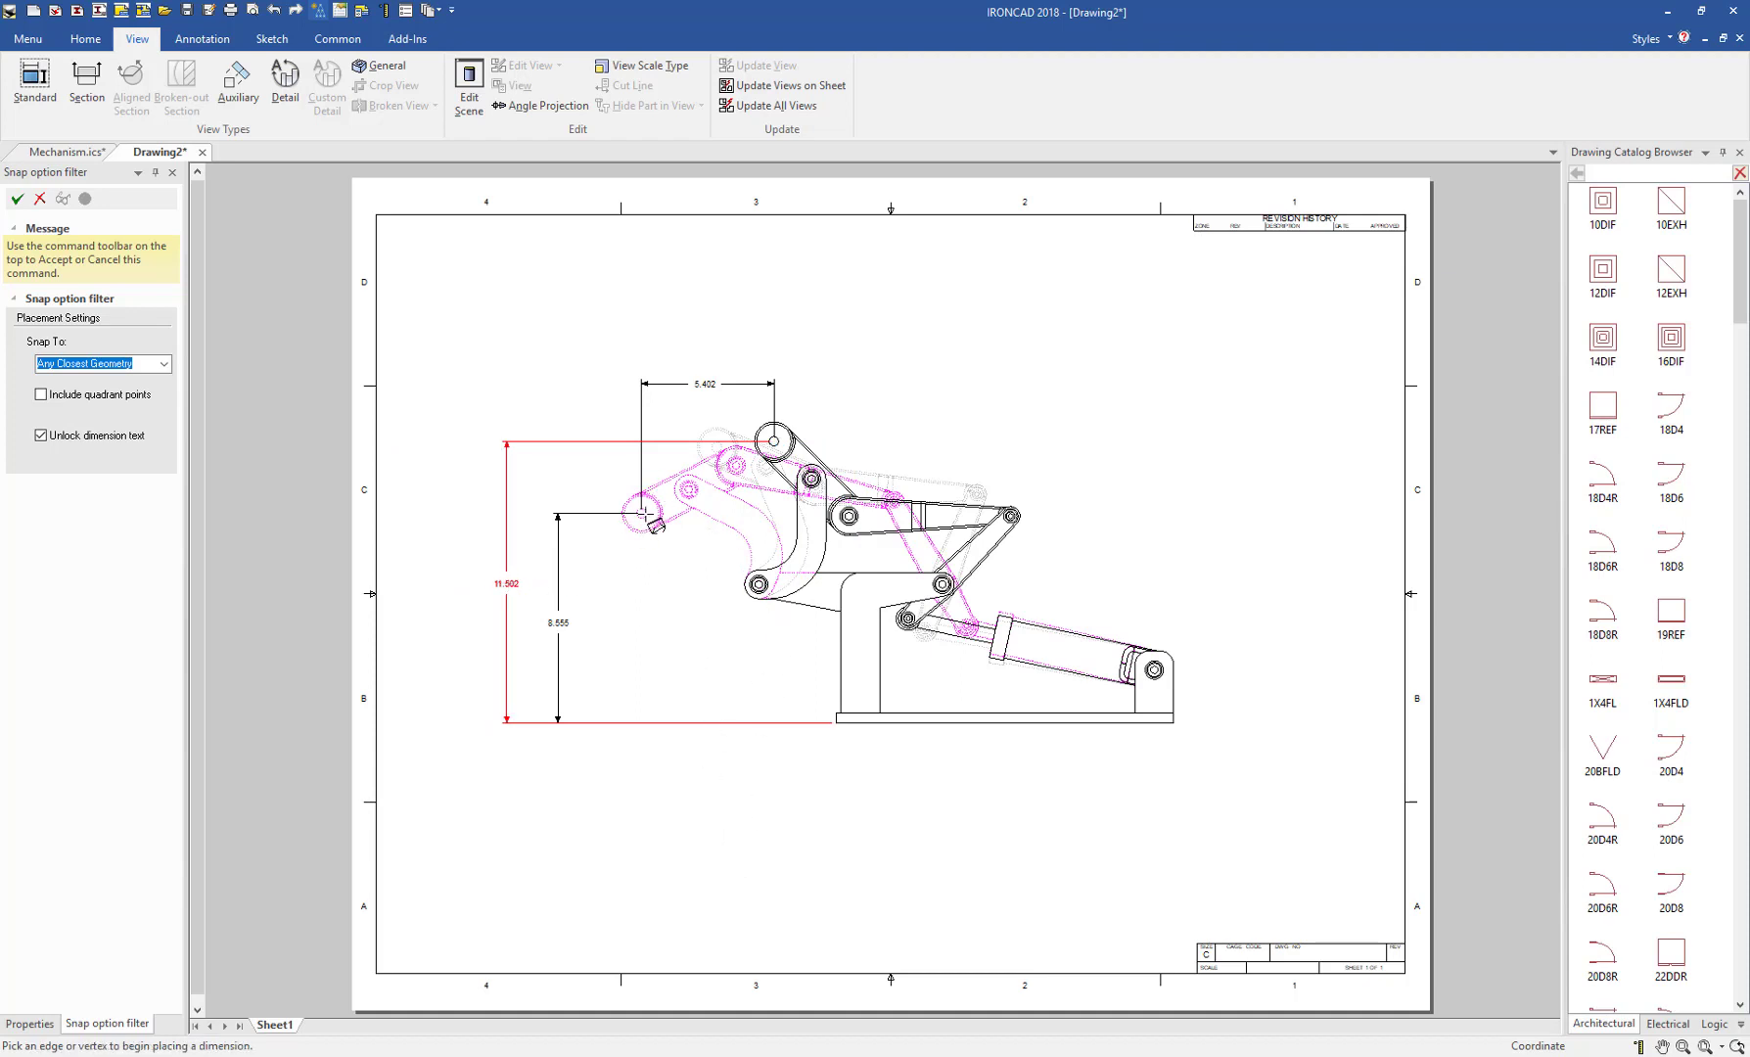
pyautogui.rightClick(636, 874)
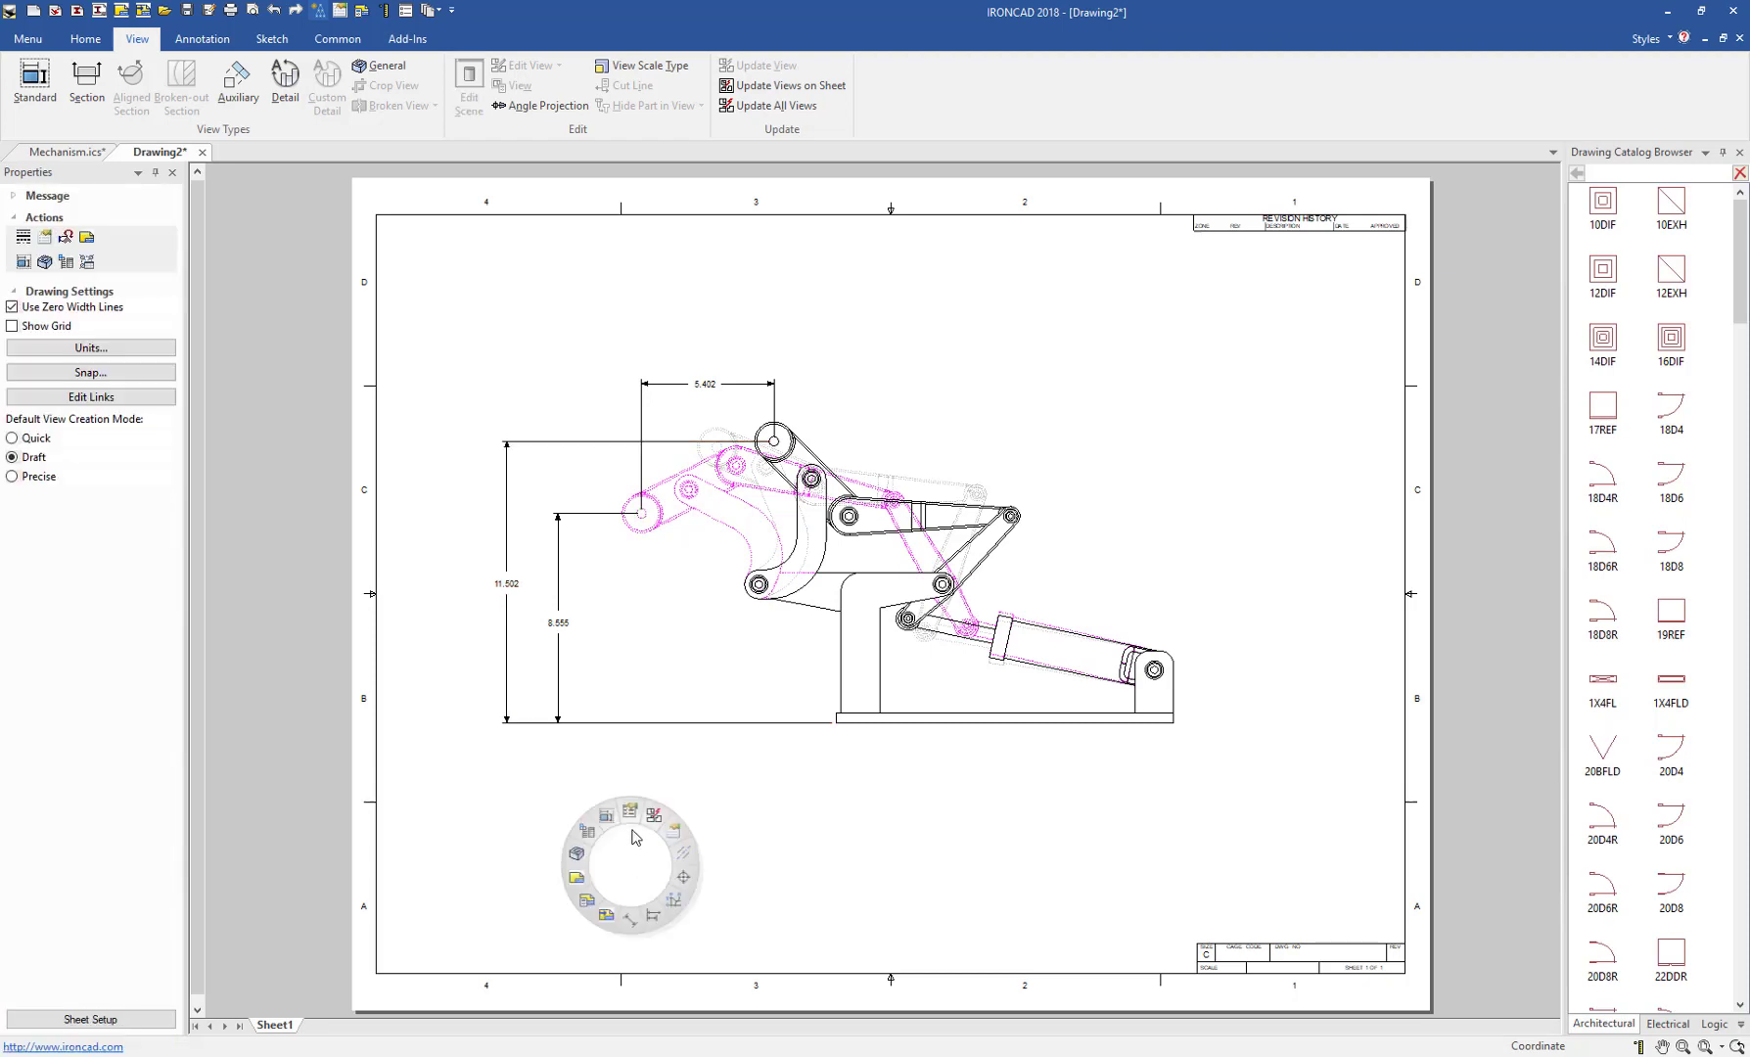